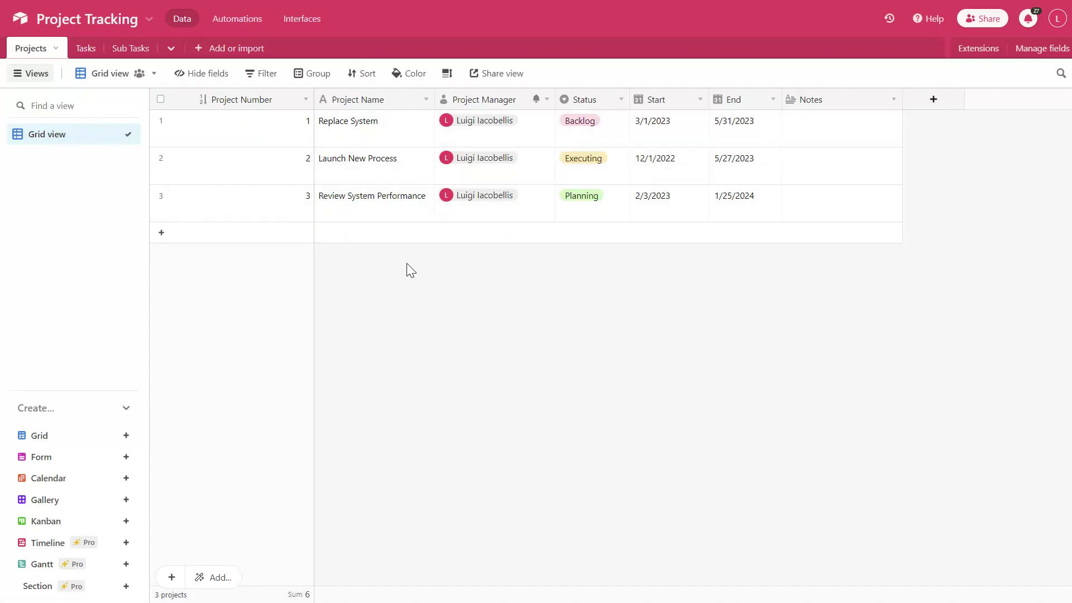
Look over the records in the Tasks and Sub Tasks tables, ending back on the Tasks table.
{"action": "left_click", "coordinate": [84, 50]}
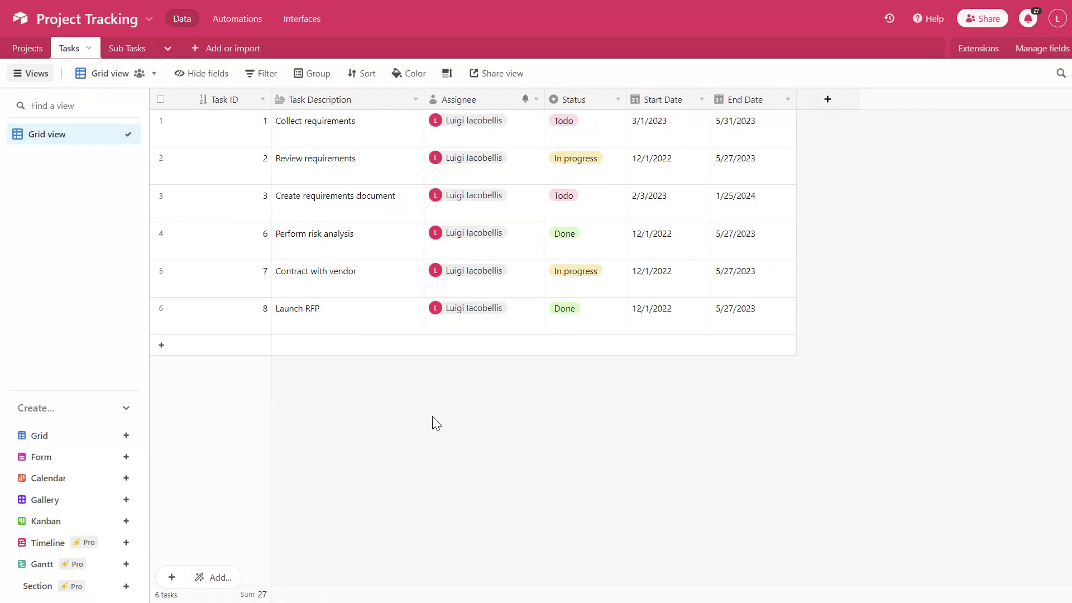
{"action": "left_click", "coordinate": [126, 50]}
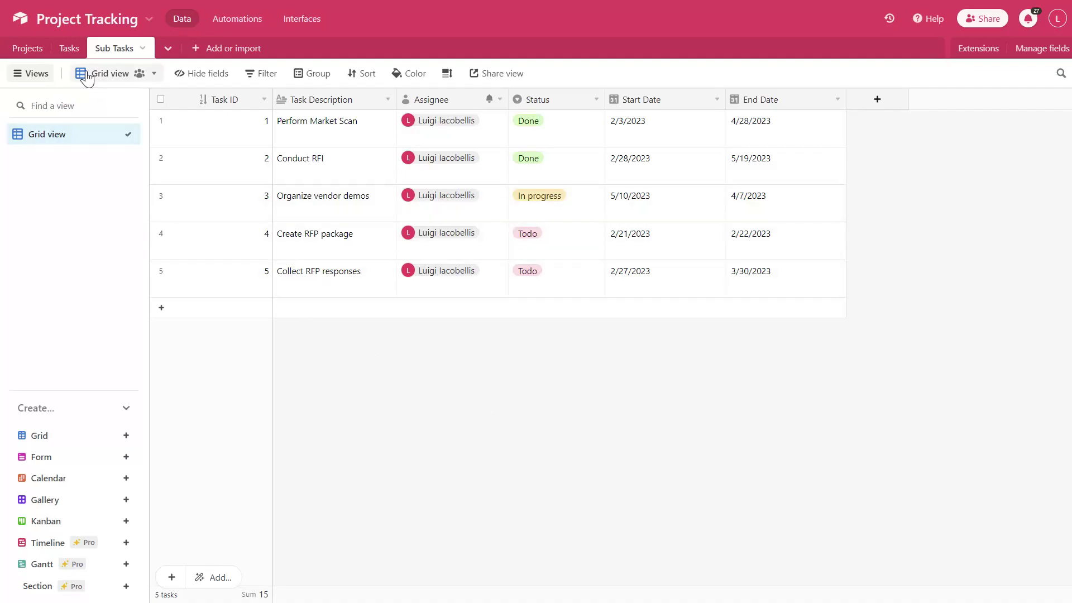
{"action": "left_click", "coordinate": [70, 47]}
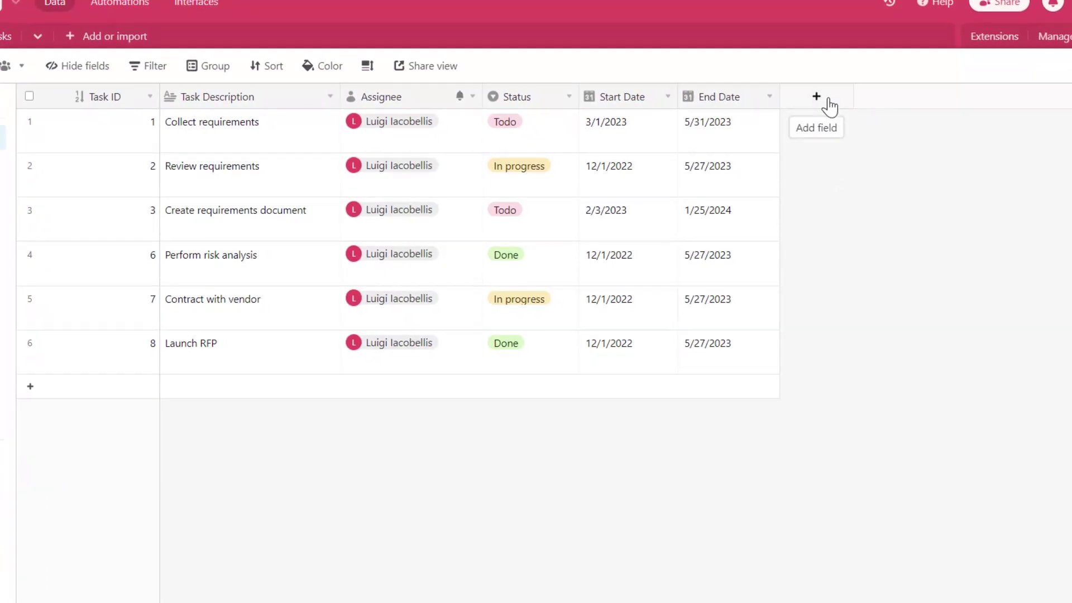
Create a field named Project ID in the Tasks table that links to records in the Projects table.
{"action": "left_click", "coordinate": [828, 102]}
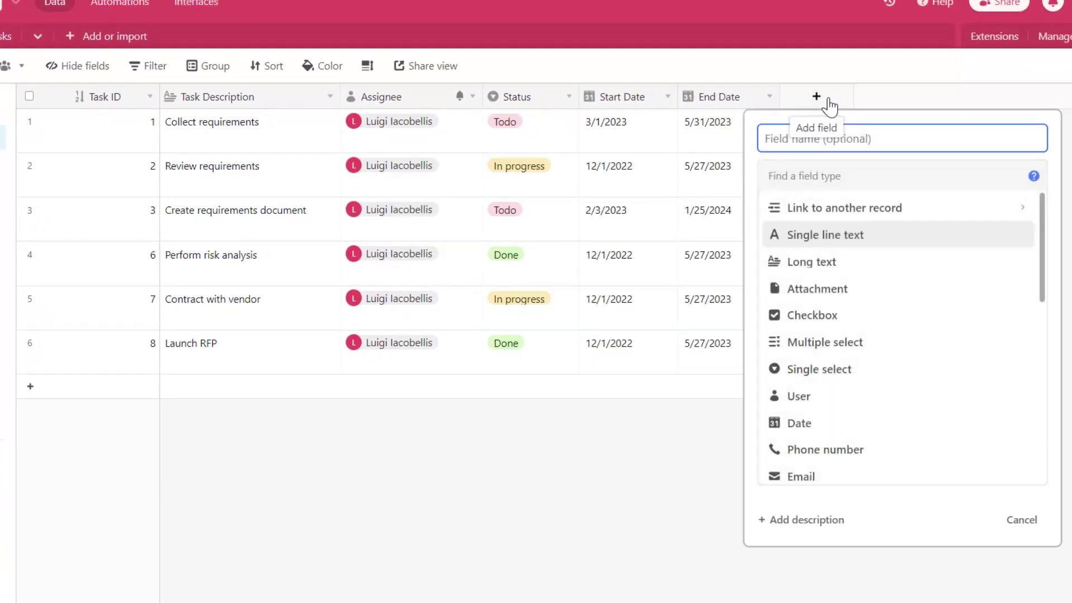
{"action": "left_click", "coordinate": [983, 215]}
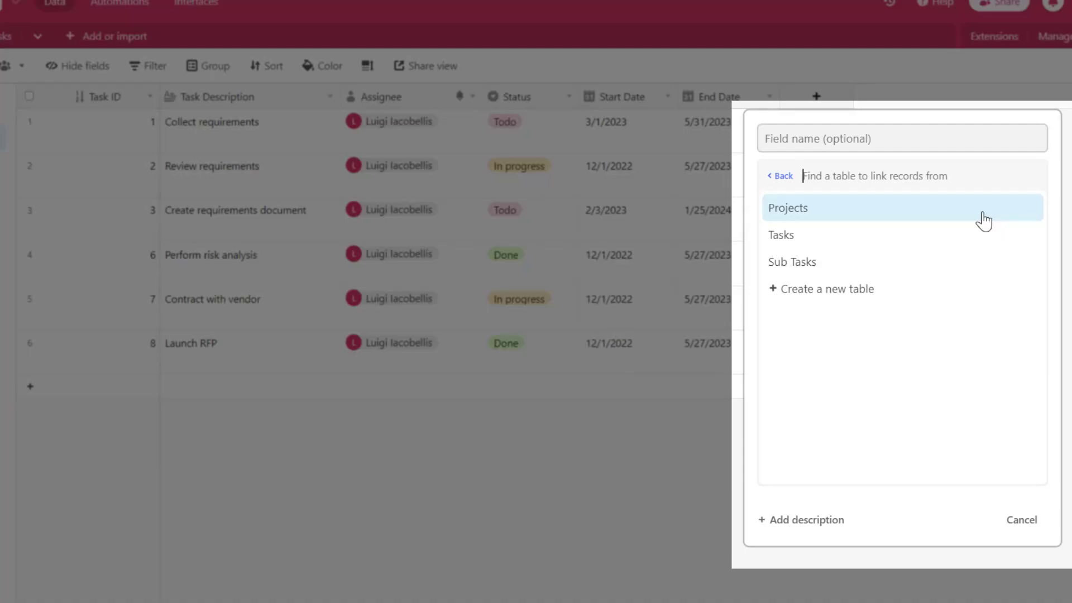
{"action": "left_click", "coordinate": [840, 217]}
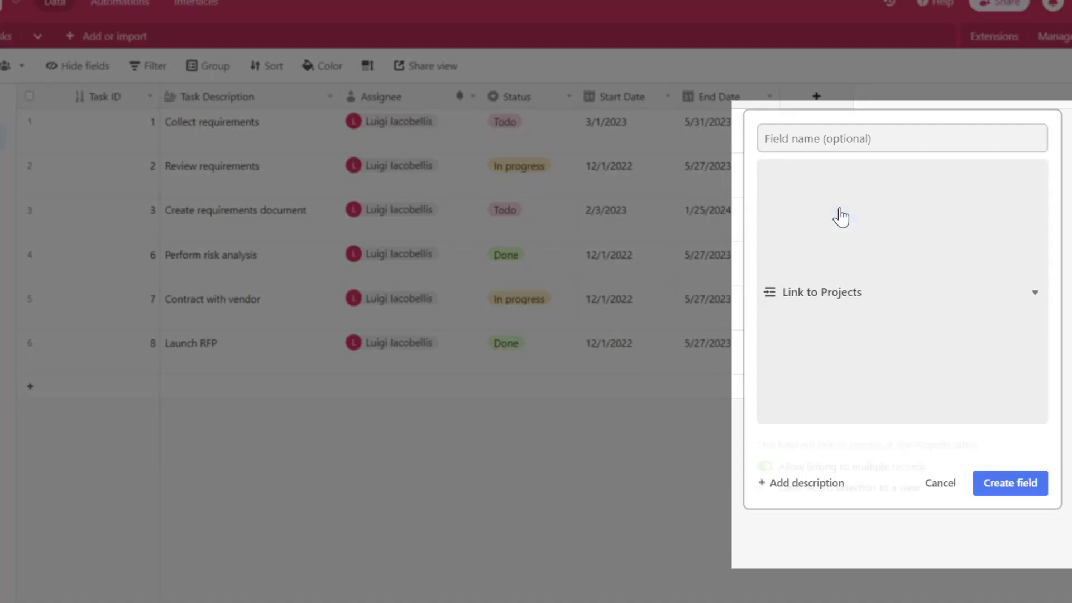
{"action": "left_click", "coordinate": [825, 140]}
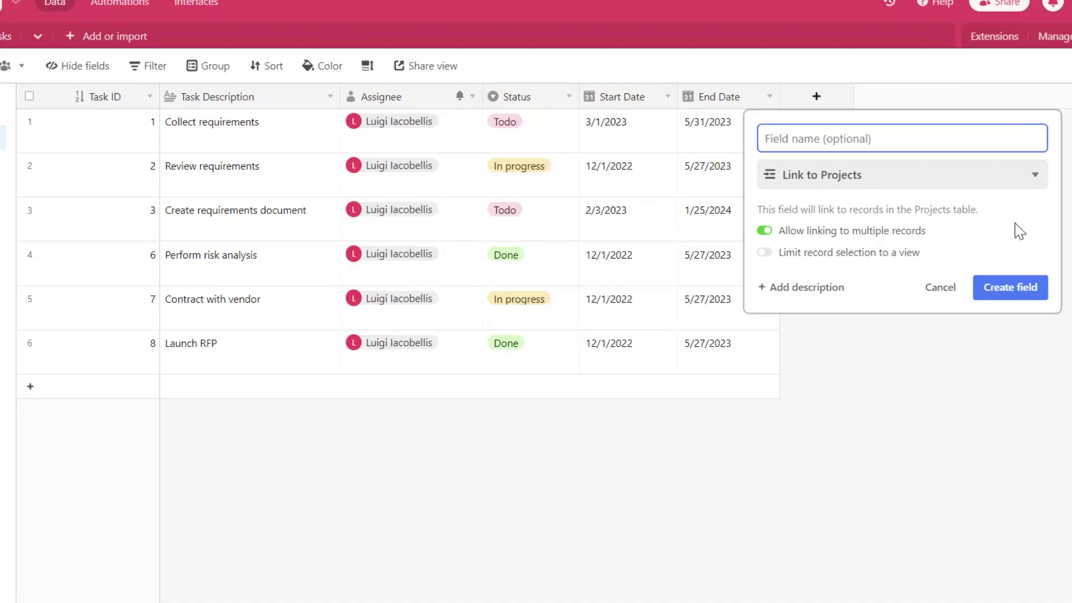
{"action": "type", "text": "Project ID"}
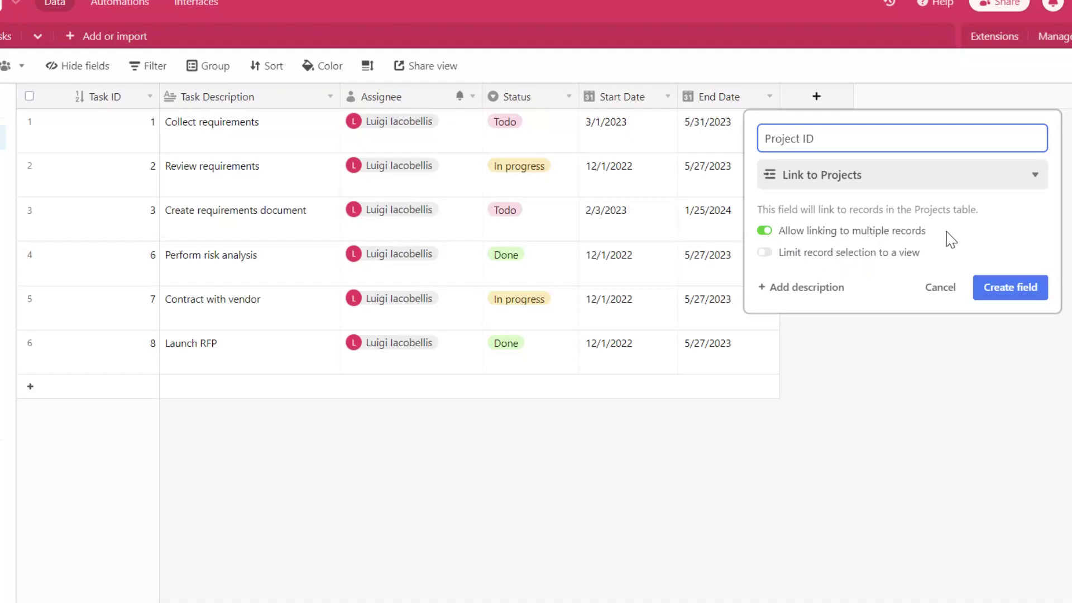
{"action": "key", "text": "Tab"}
{"action": "key", "text": "Tab"}
{"action": "key", "text": "Tab"}
{"action": "key", "text": "Tab"}
{"action": "key", "text": "Return"}
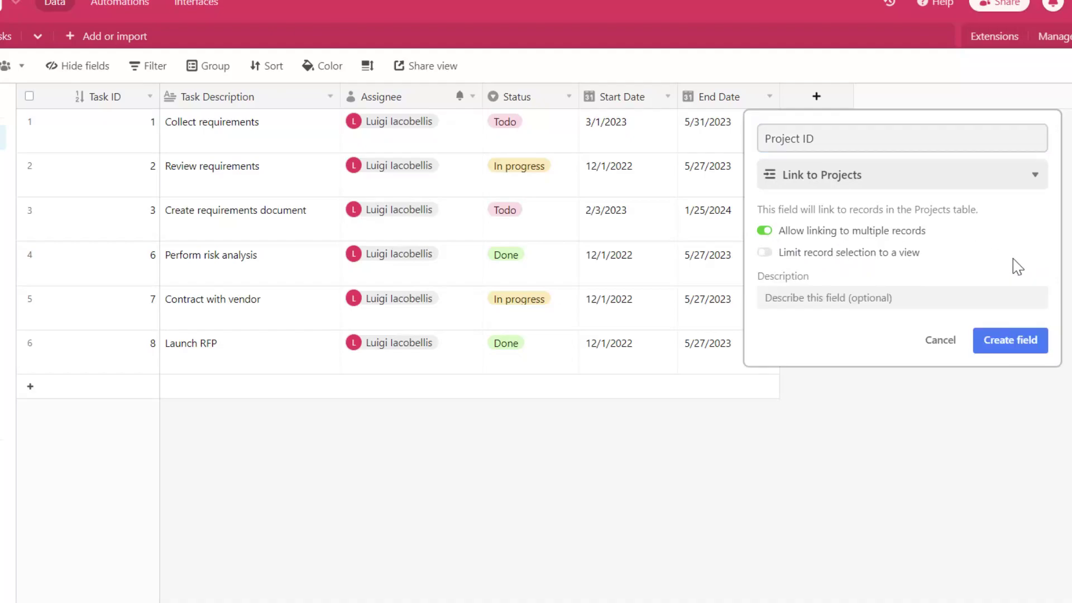
{"action": "left_click", "coordinate": [1003, 348]}
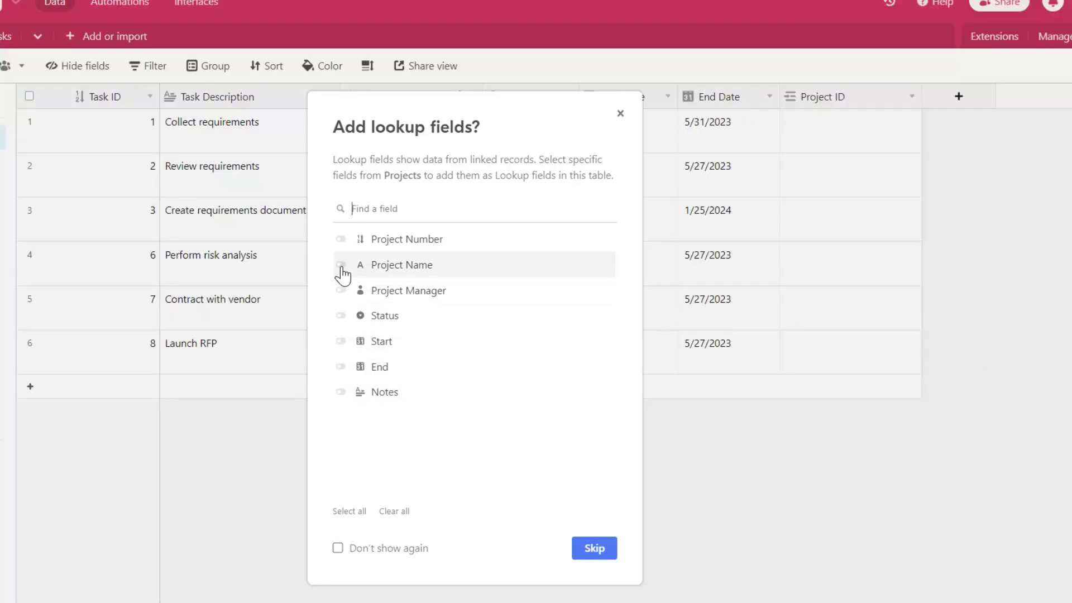
Add Project Name and Project Manager from the linked Projects table as lookup fields.
{"action": "left_click", "coordinate": [341, 265]}
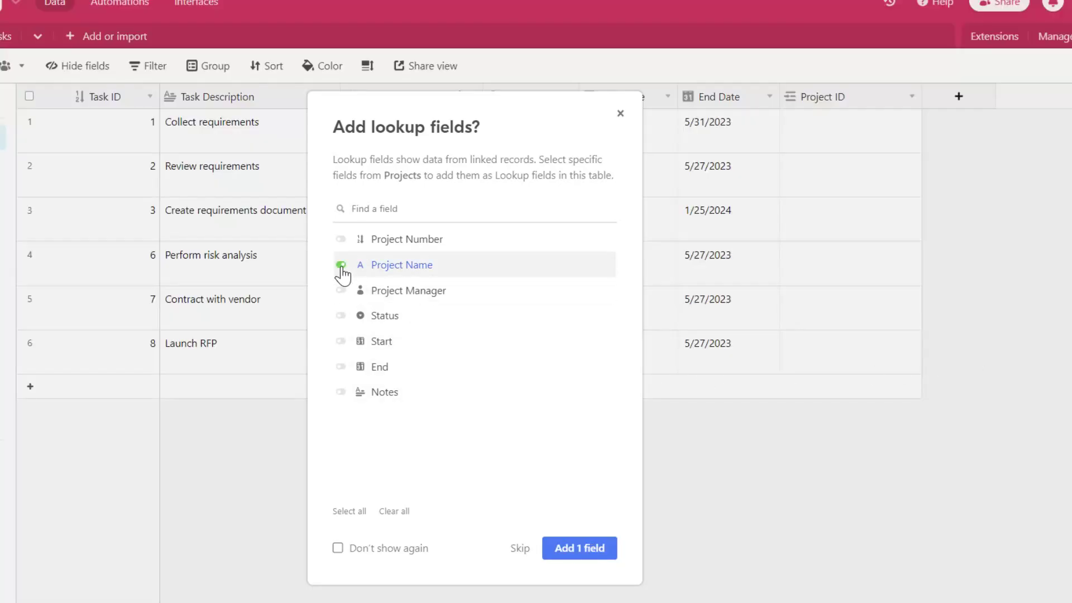
{"action": "left_click", "coordinate": [341, 291]}
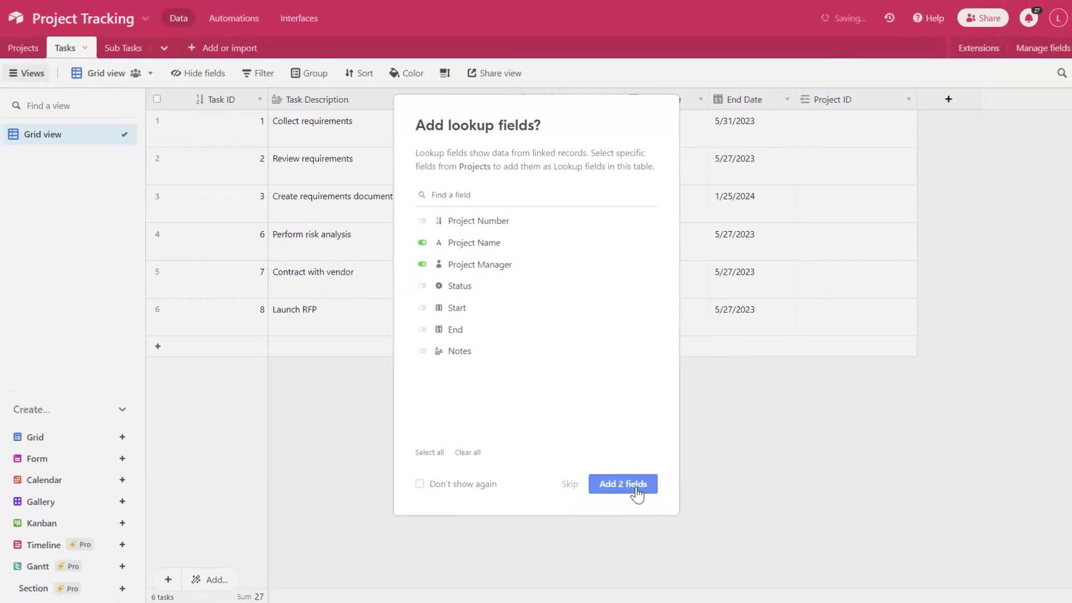
{"action": "left_click", "coordinate": [623, 484]}
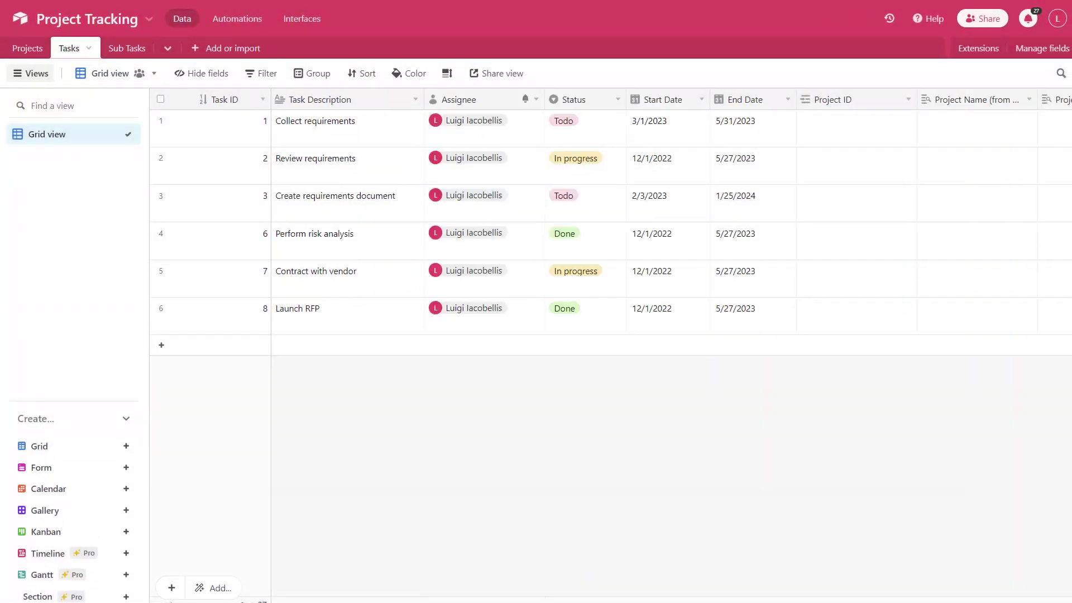
Expand the Launch RFP task record and link it to project 1, Replace System, through its Project ID field.
{"action": "scroll", "coordinate": [633, 598], "scroll_direction": "right", "scroll_amount": 3}
{"action": "left_click", "coordinate": [183, 308]}
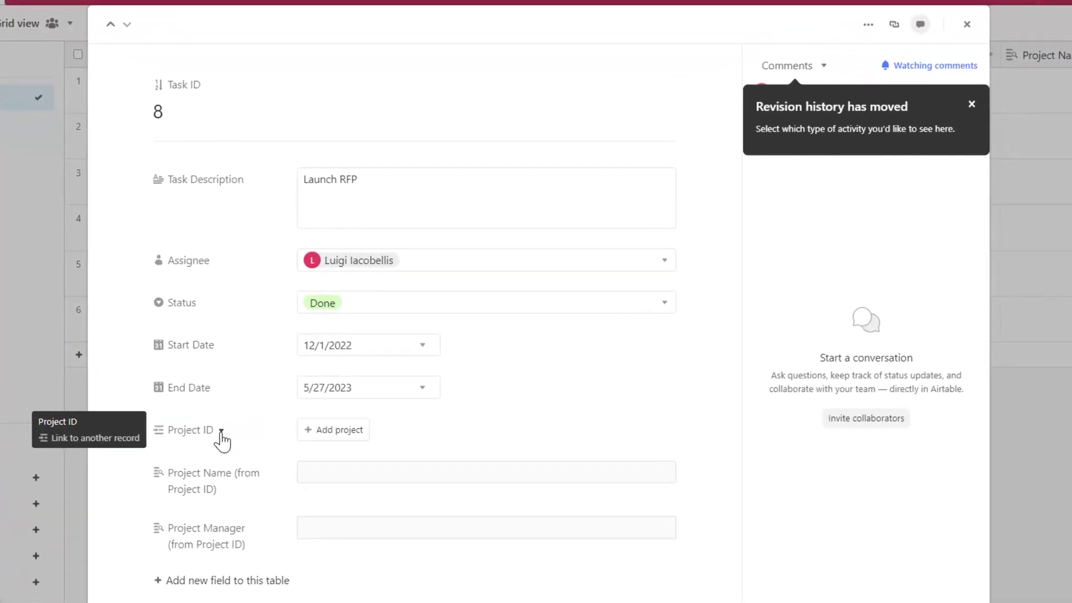
{"action": "left_click", "coordinate": [338, 436]}
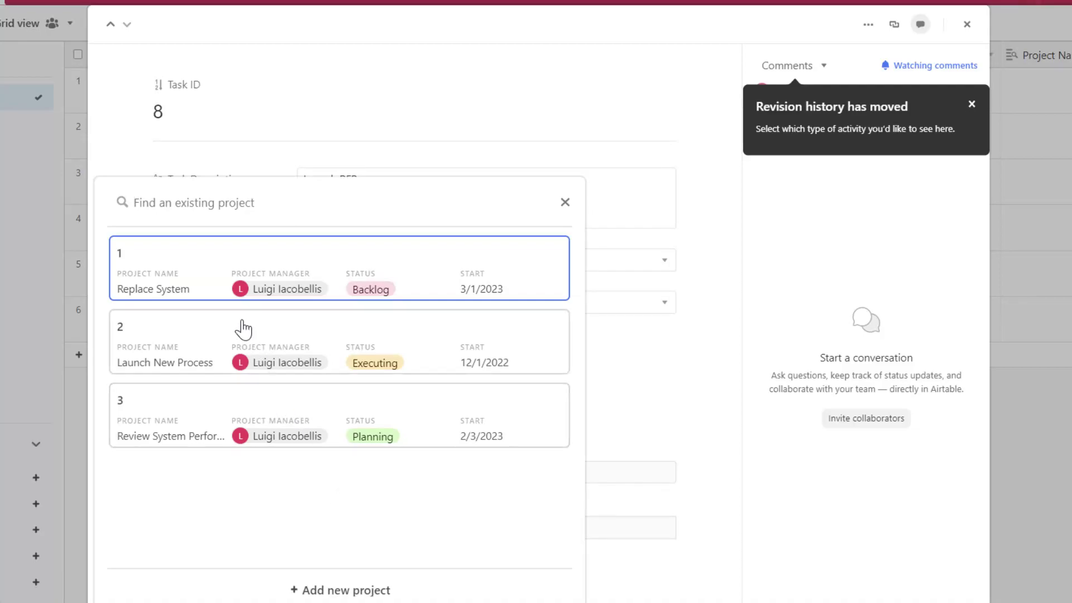
{"action": "left_click", "coordinate": [296, 294]}
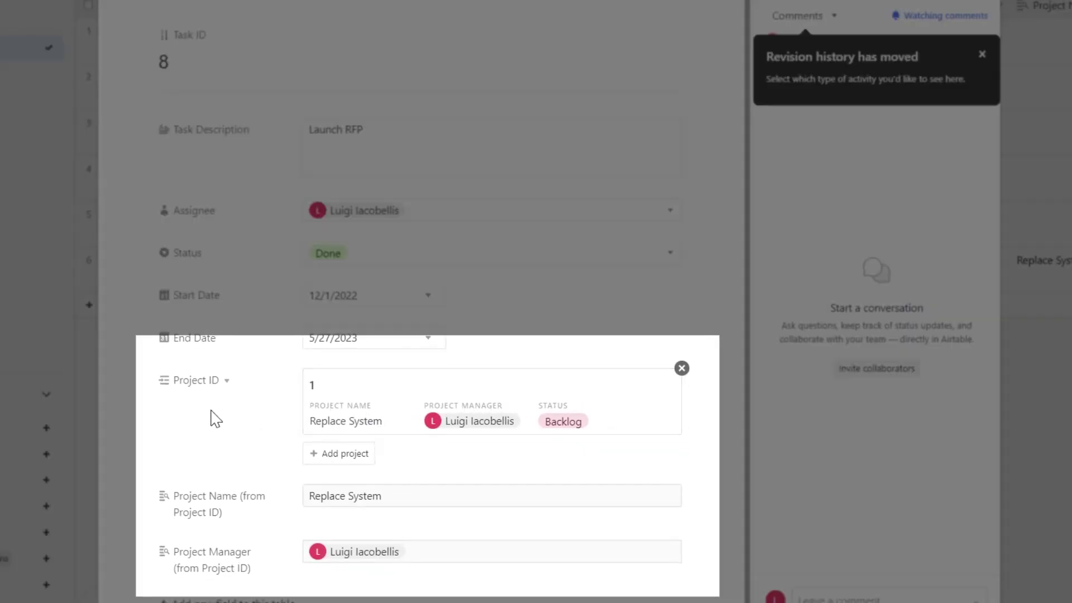
Link project 3, Review System Performance, to the Launch RFP task as a second project and close the record.
{"action": "scroll", "coordinate": [216, 419], "scroll_direction": "down", "scroll_amount": 1}
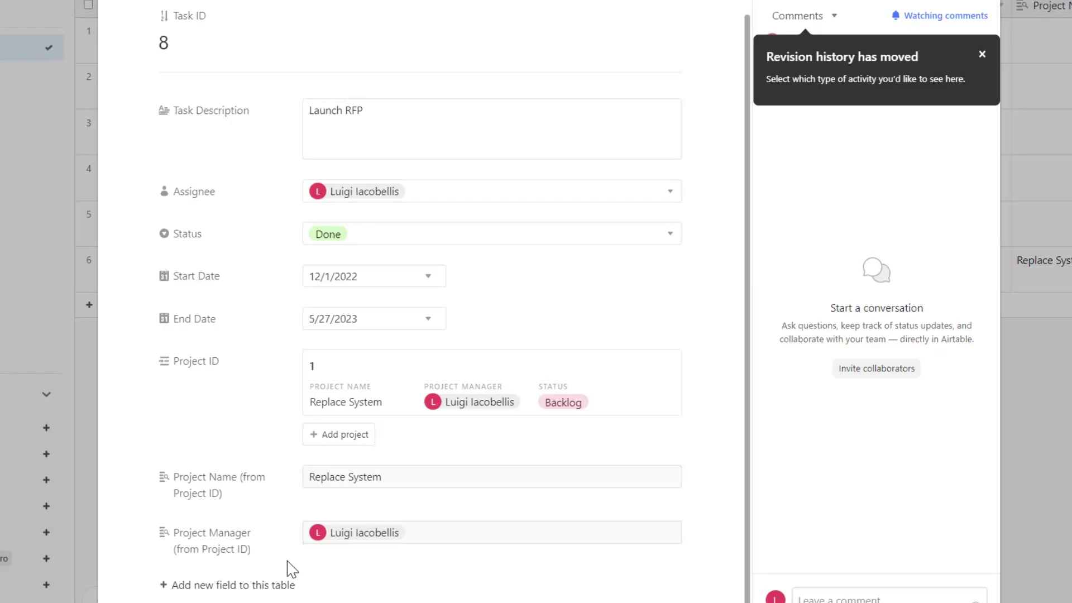
{"action": "left_click", "coordinate": [346, 435]}
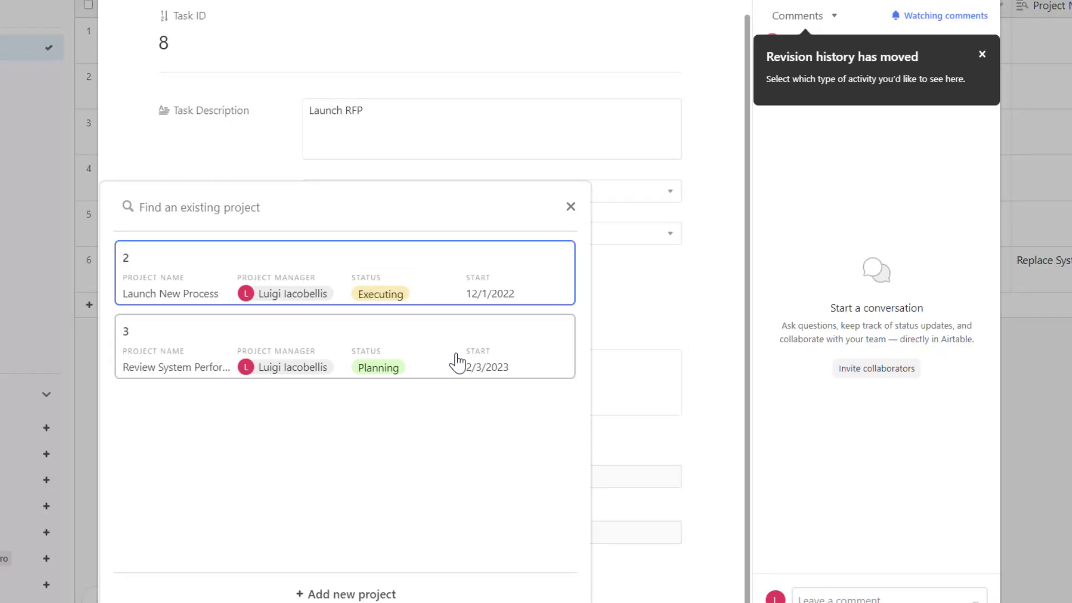
{"action": "left_click", "coordinate": [437, 346]}
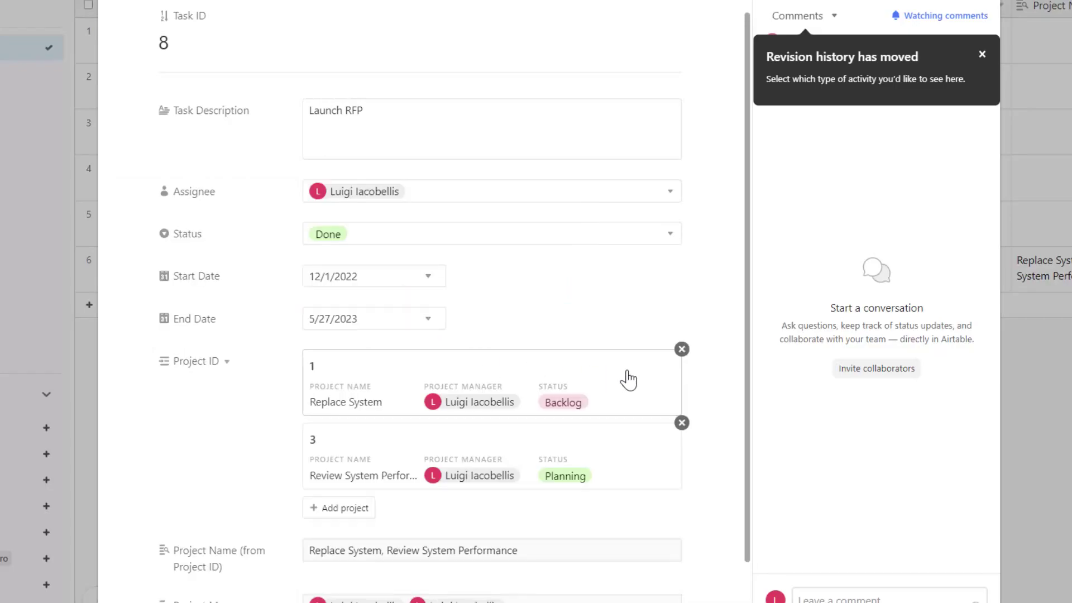
{"action": "scroll", "coordinate": [724, 456], "scroll_direction": "down", "scroll_amount": 1}
{"action": "scroll", "coordinate": [724, 456], "scroll_direction": "down", "scroll_amount": 1}
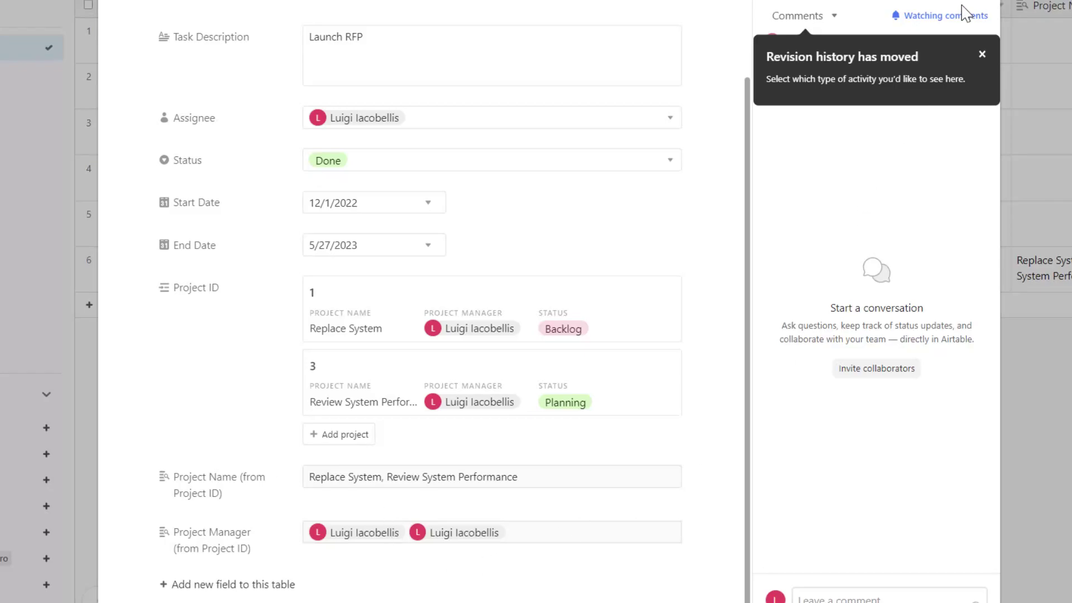
{"action": "left_click", "coordinate": [980, 2]}
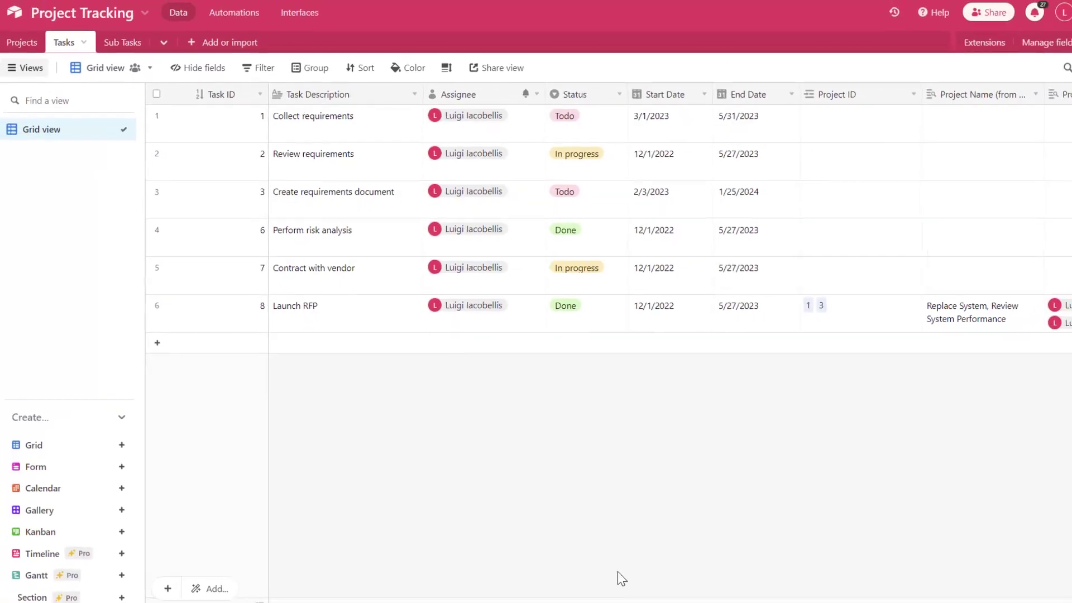
Check the filled lookup columns in Tasks, and expand the Replace System record in the Projects table.
{"action": "scroll", "coordinate": [614, 234], "scroll_direction": "right", "scroll_amount": 3}
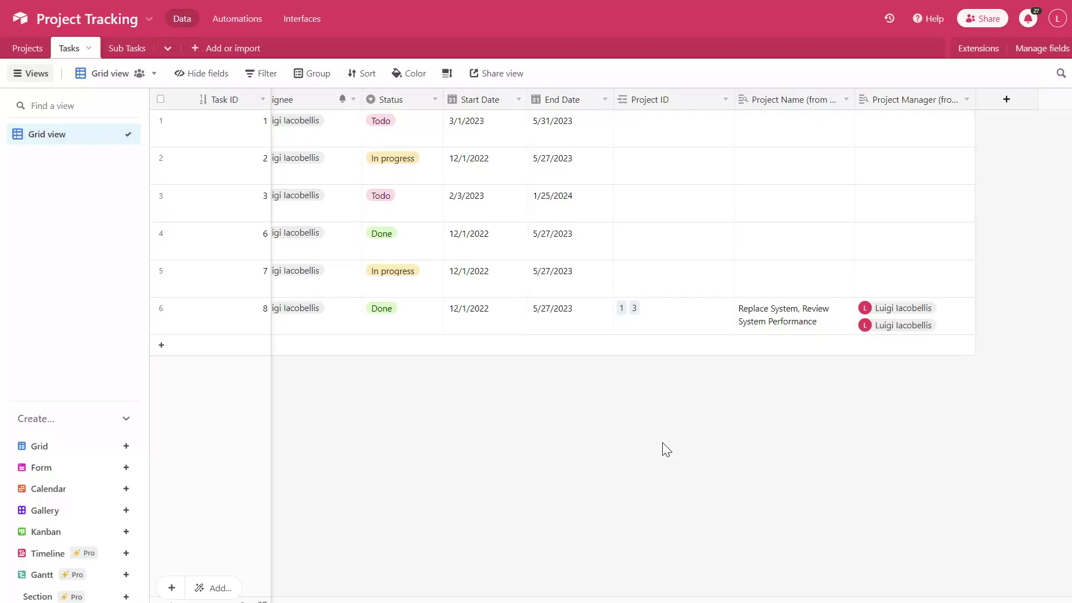
{"action": "left_click", "coordinate": [30, 54]}
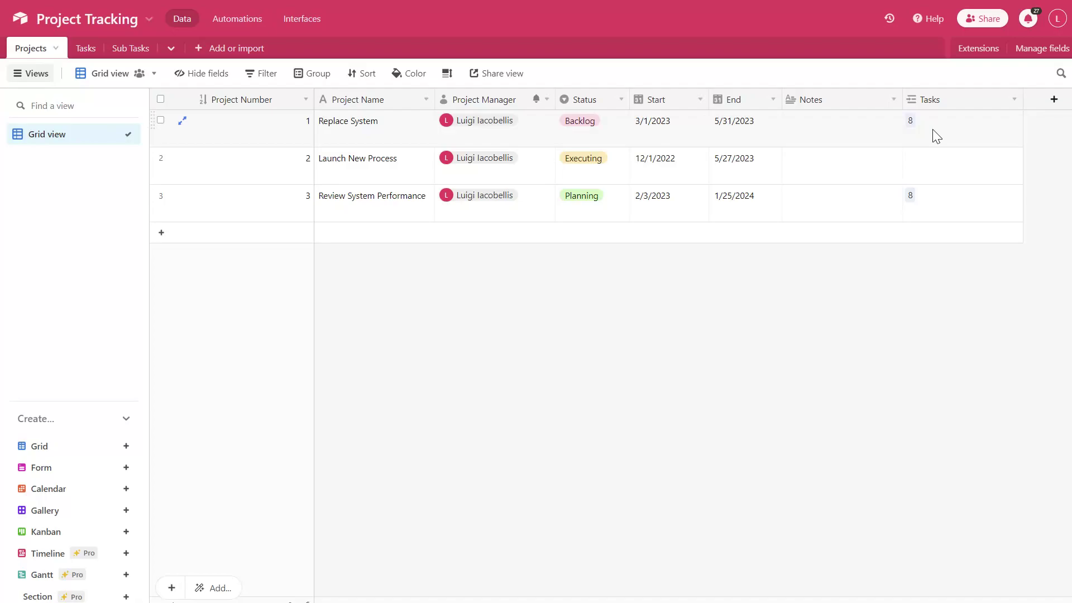
{"action": "left_click", "coordinate": [183, 121]}
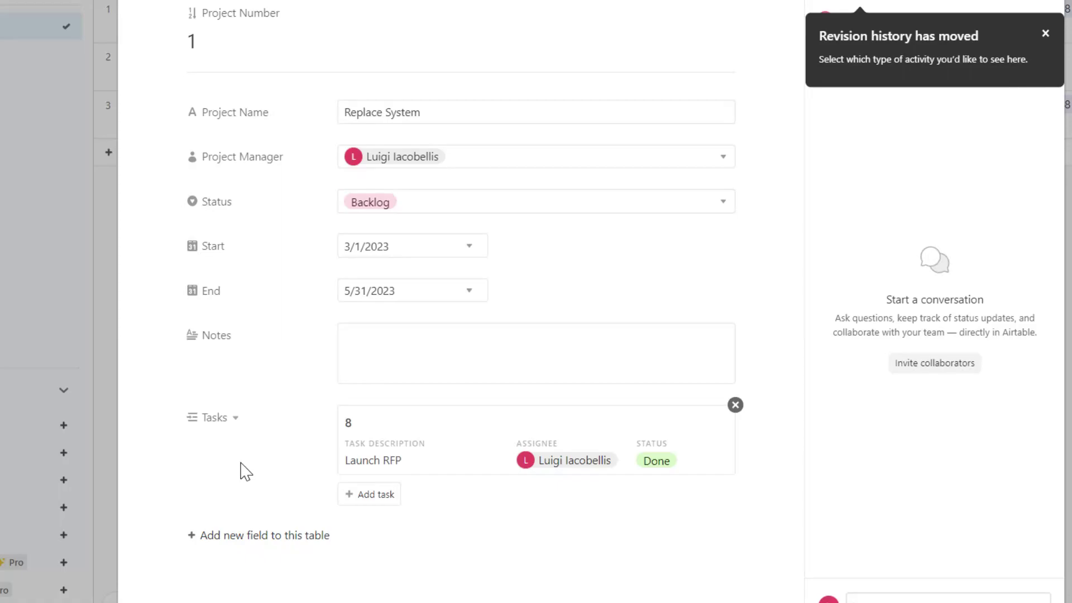
Add Task Description and Status as lookup fields from the linked Tasks field, and close the project record.
{"action": "left_click", "coordinate": [235, 419]}
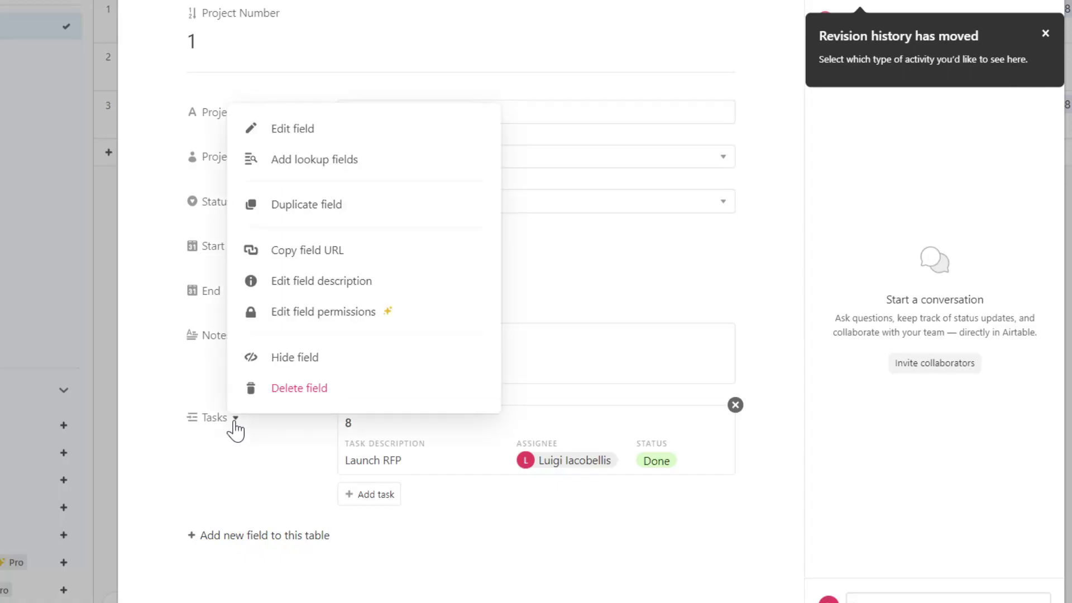
{"action": "left_click", "coordinate": [334, 168]}
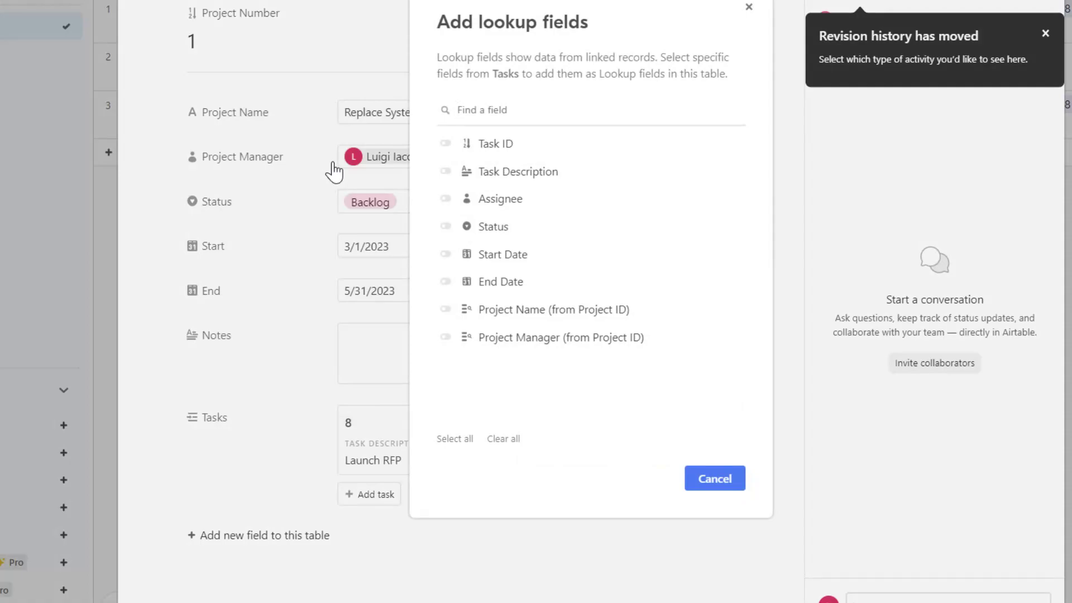
{"action": "left_click", "coordinate": [447, 230]}
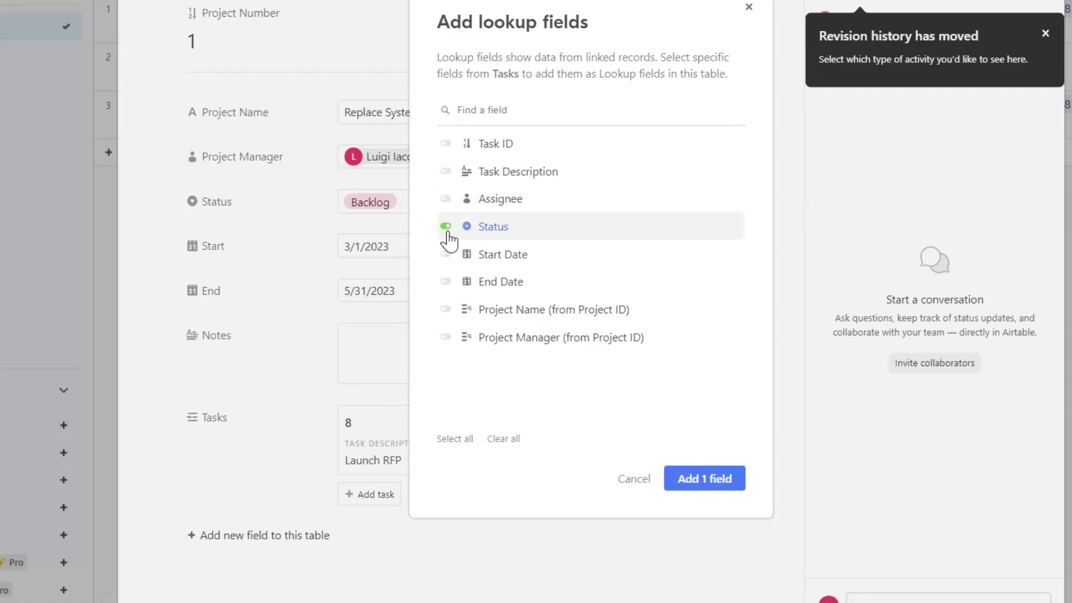
{"action": "left_click", "coordinate": [446, 174]}
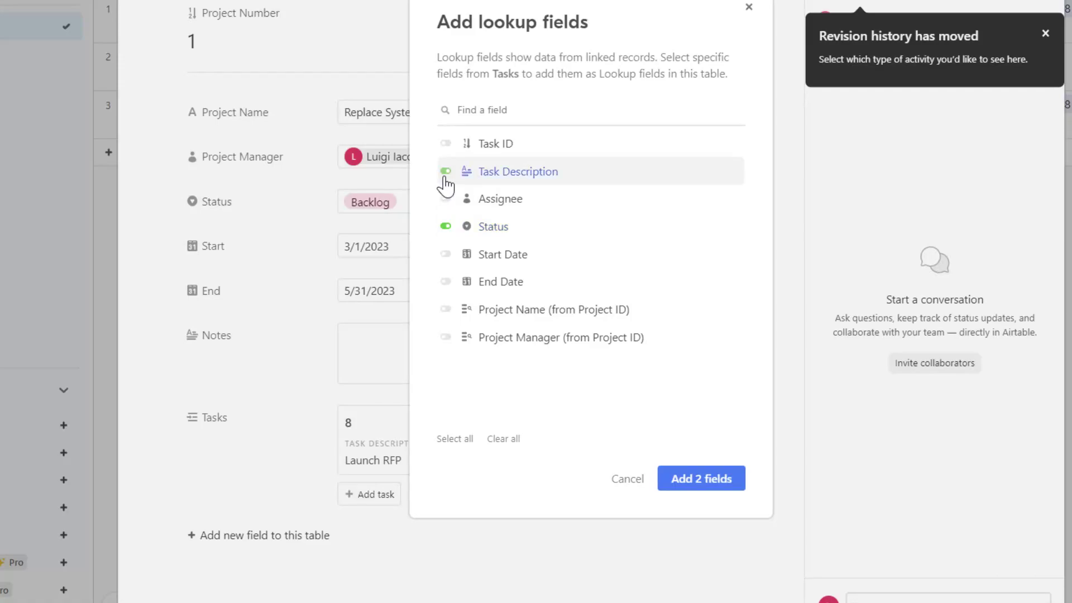
{"action": "left_click", "coordinate": [688, 481]}
{"action": "scroll", "coordinate": [688, 493], "scroll_direction": "down", "scroll_amount": 1}
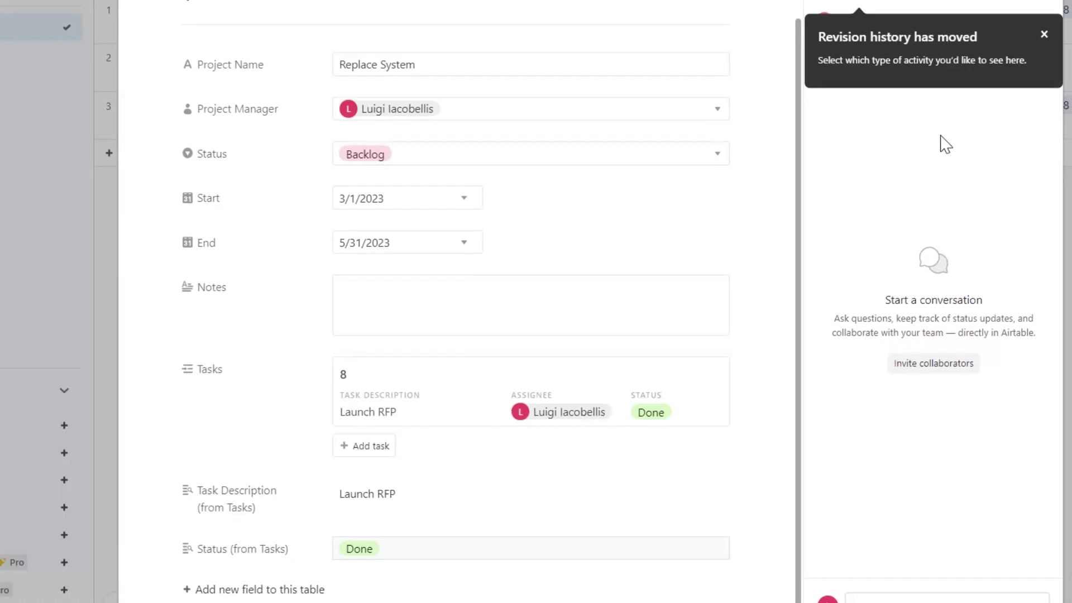
{"action": "left_click", "coordinate": [887, 75]}
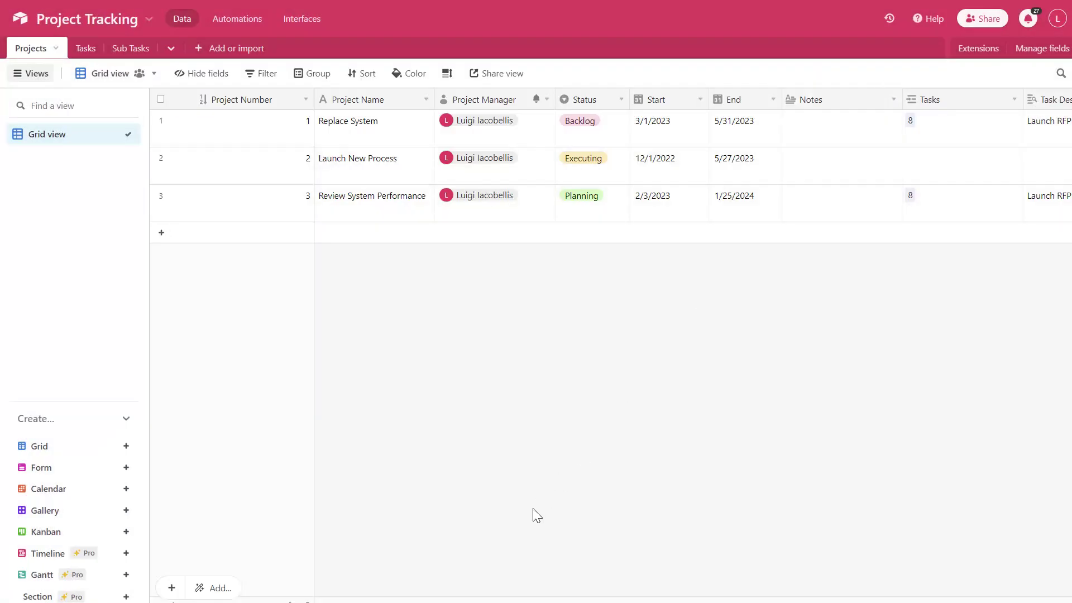
{"action": "scroll", "coordinate": [614, 168], "scroll_direction": "right", "scroll_amount": 5}
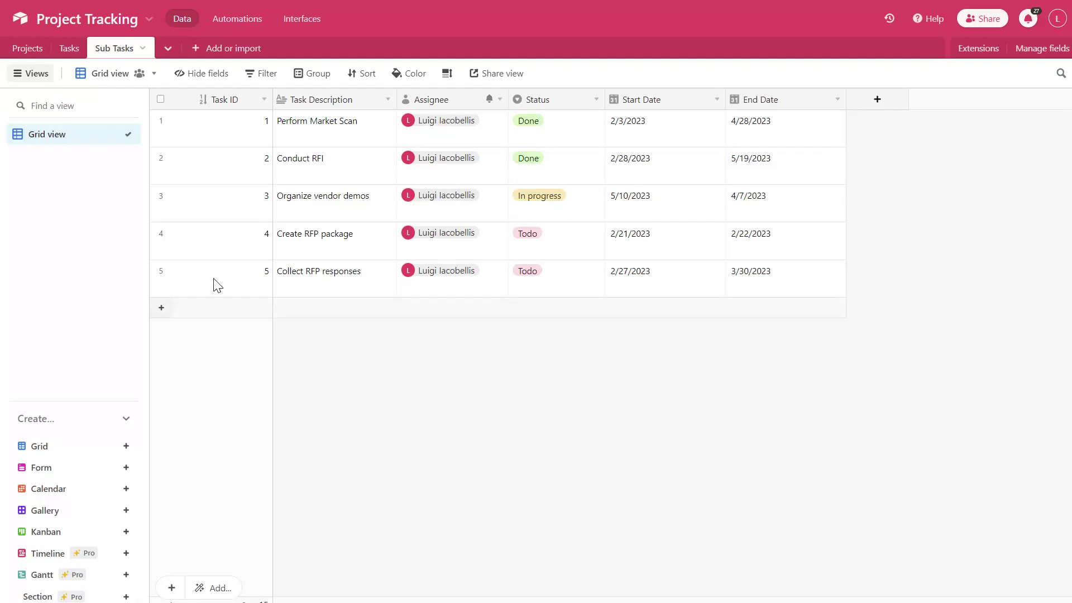
Expand the Create RFP package sub task and add a Parent Task field linked to the Tasks table, without any lookup fields.
{"action": "left_click", "coordinate": [183, 233]}
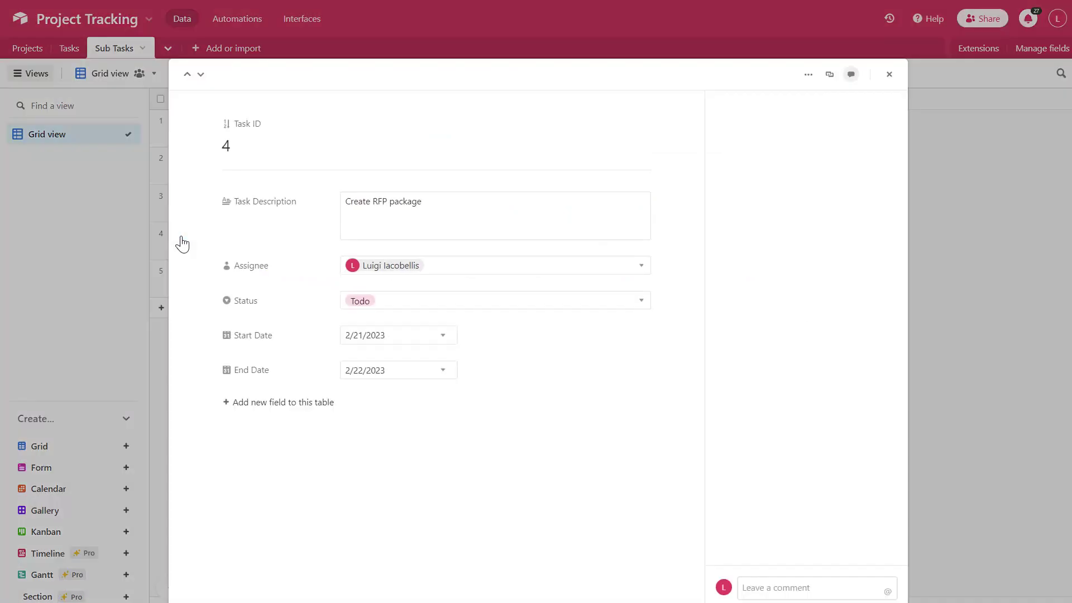
{"action": "left_click", "coordinate": [252, 409]}
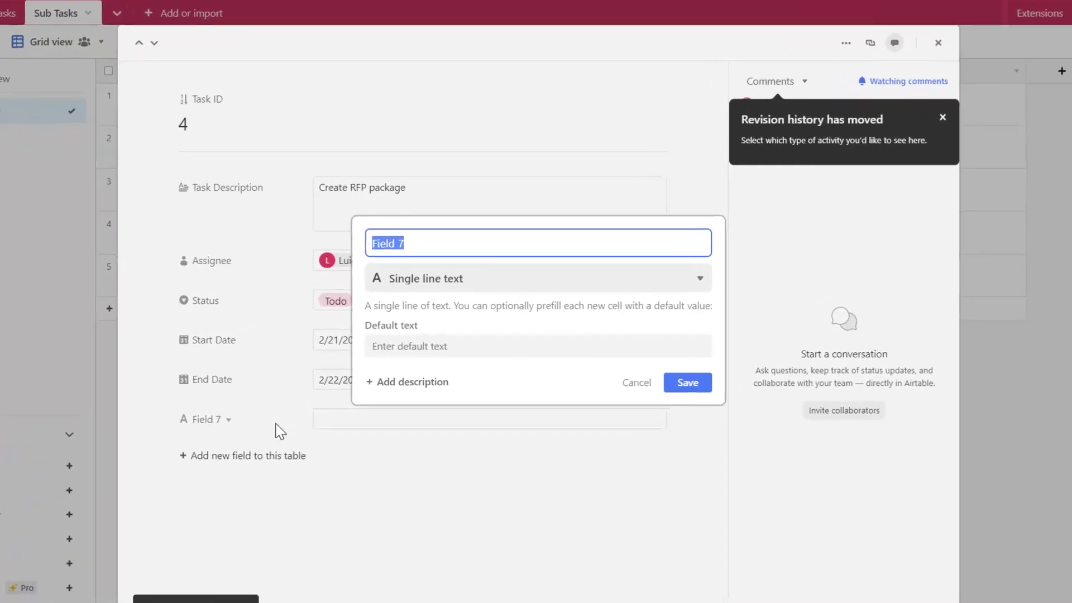
{"action": "left_click", "coordinate": [511, 289]}
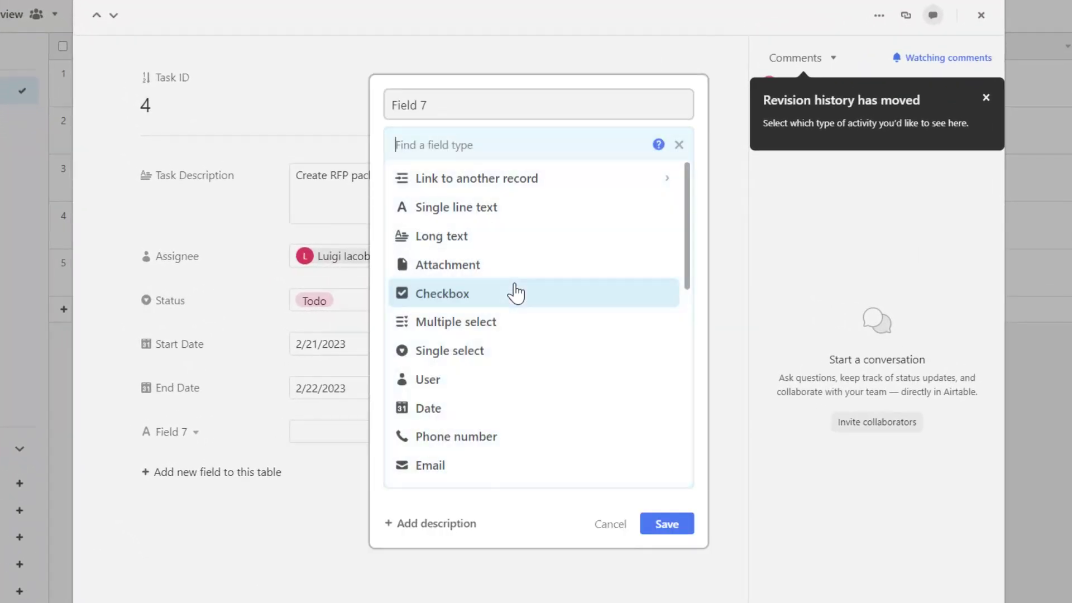
{"action": "left_click", "coordinate": [505, 184]}
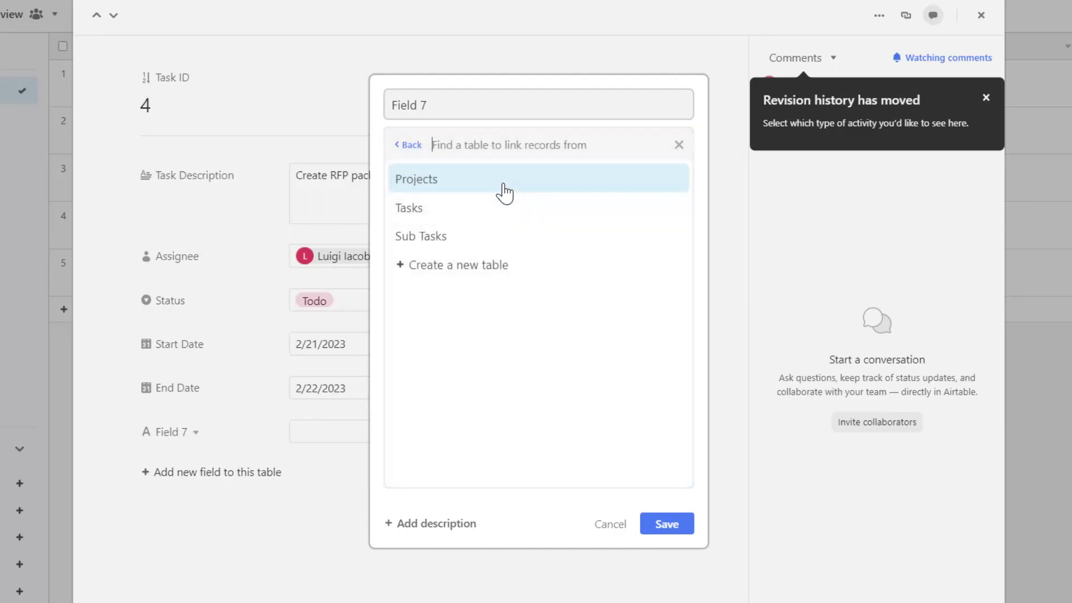
{"action": "left_click", "coordinate": [514, 113]}
{"action": "double_click", "coordinate": [515, 112]}
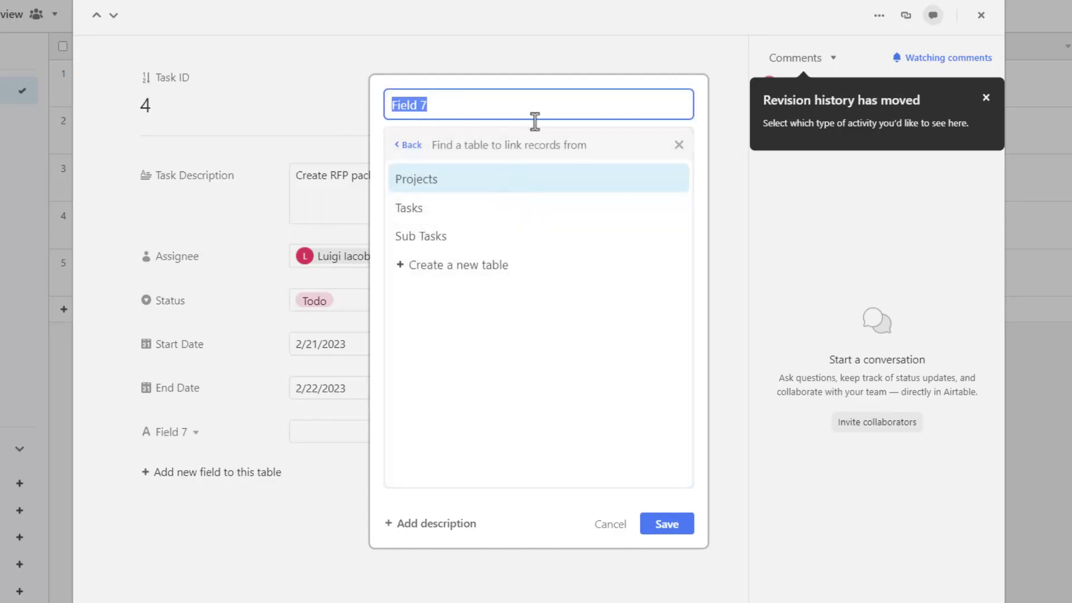
{"action": "type", "text": "Parent Task"}
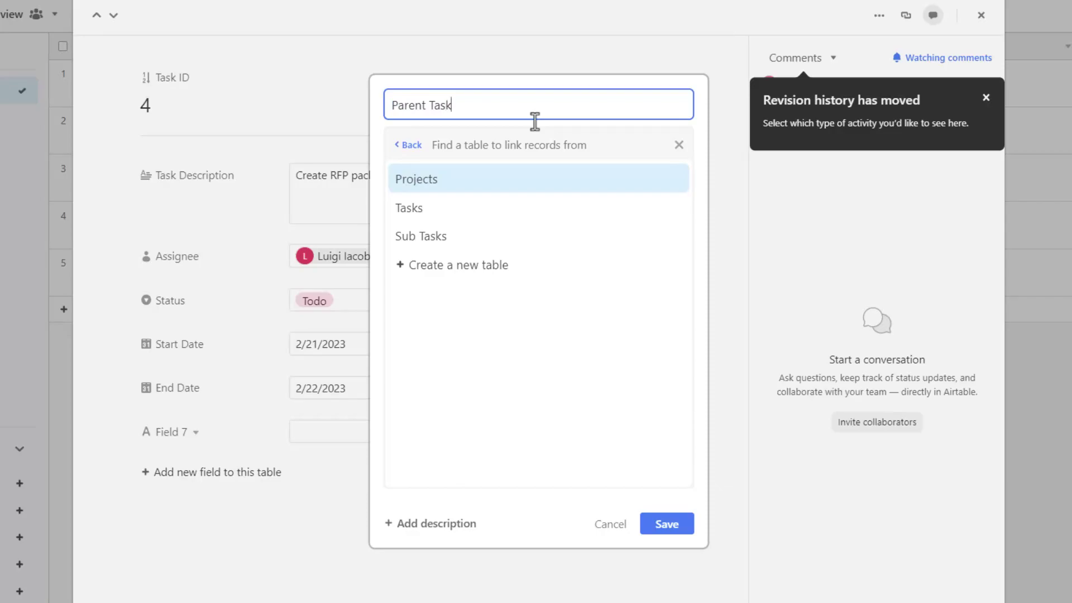
{"action": "left_click", "coordinate": [487, 211]}
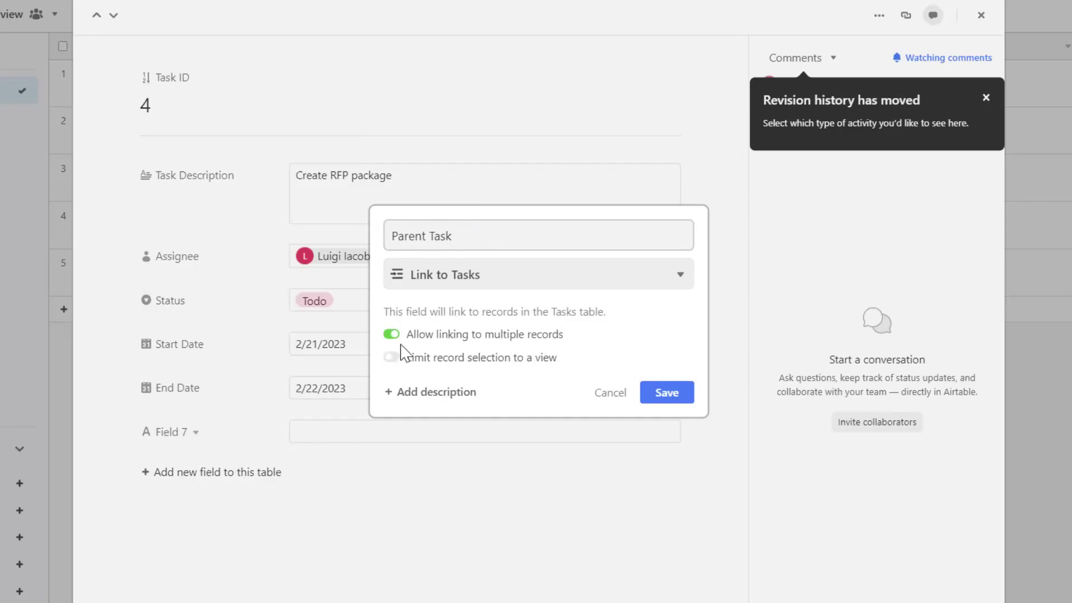
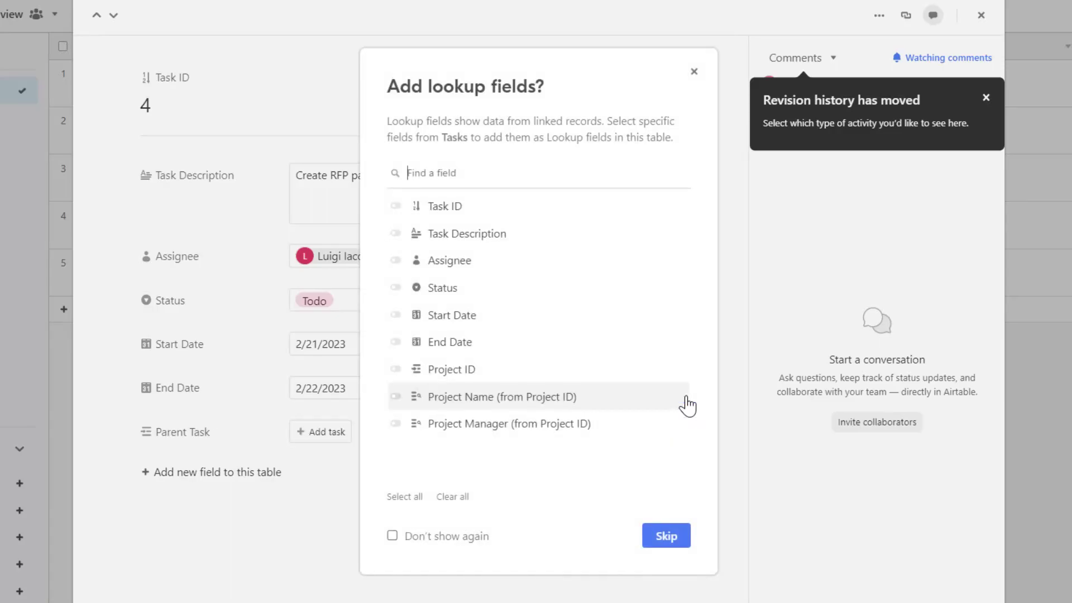
{"action": "left_click", "coordinate": [693, 72]}
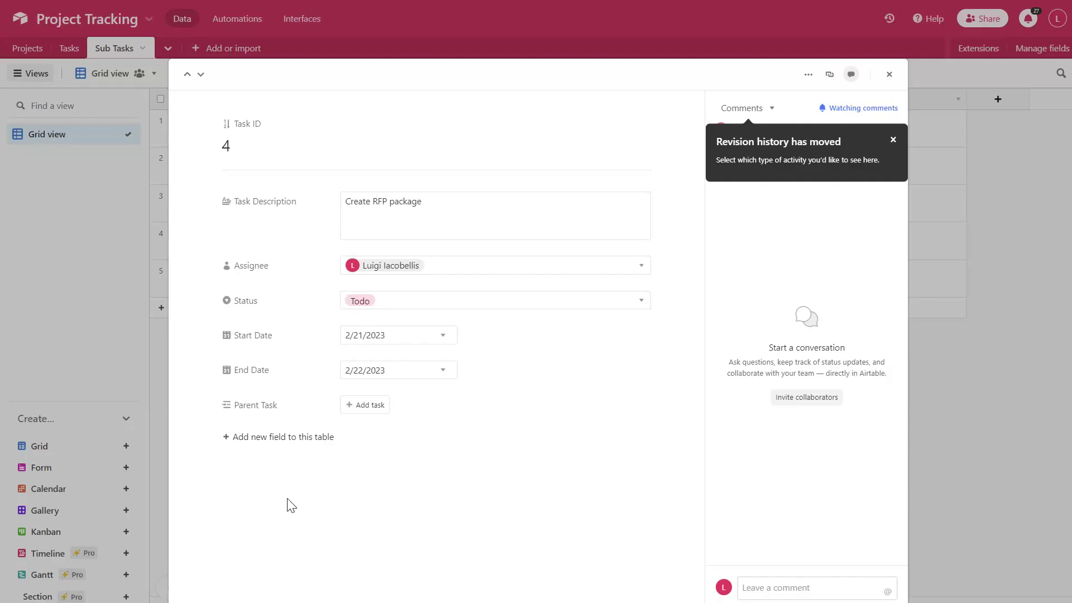
Add a lookup field to Sub Tasks that pulls Task Description from Tasks through the Parent Task link.
{"action": "left_click", "coordinate": [260, 442]}
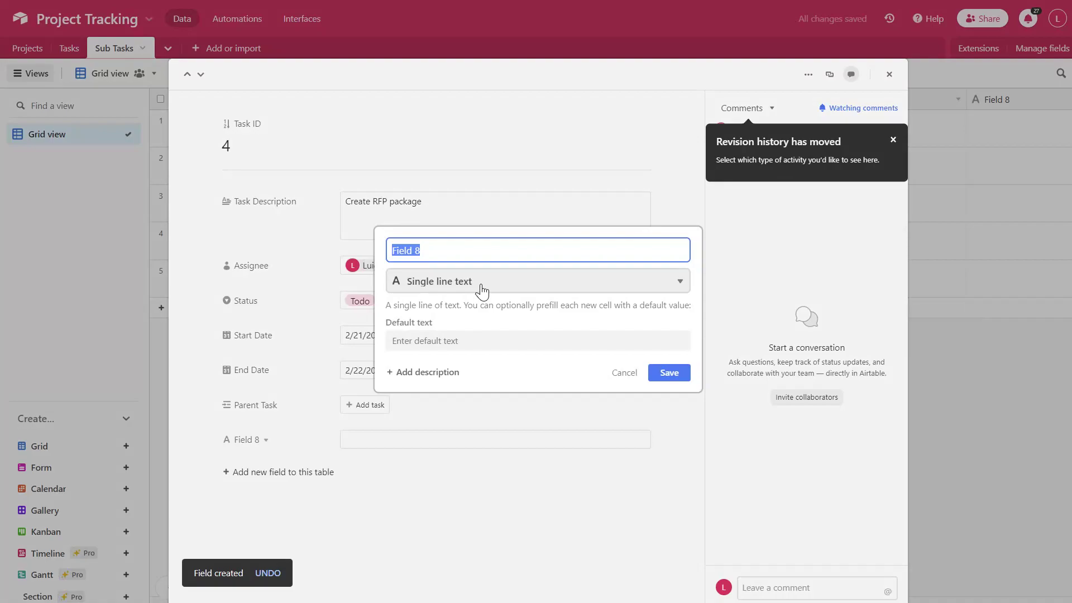
{"action": "left_click", "coordinate": [529, 286]}
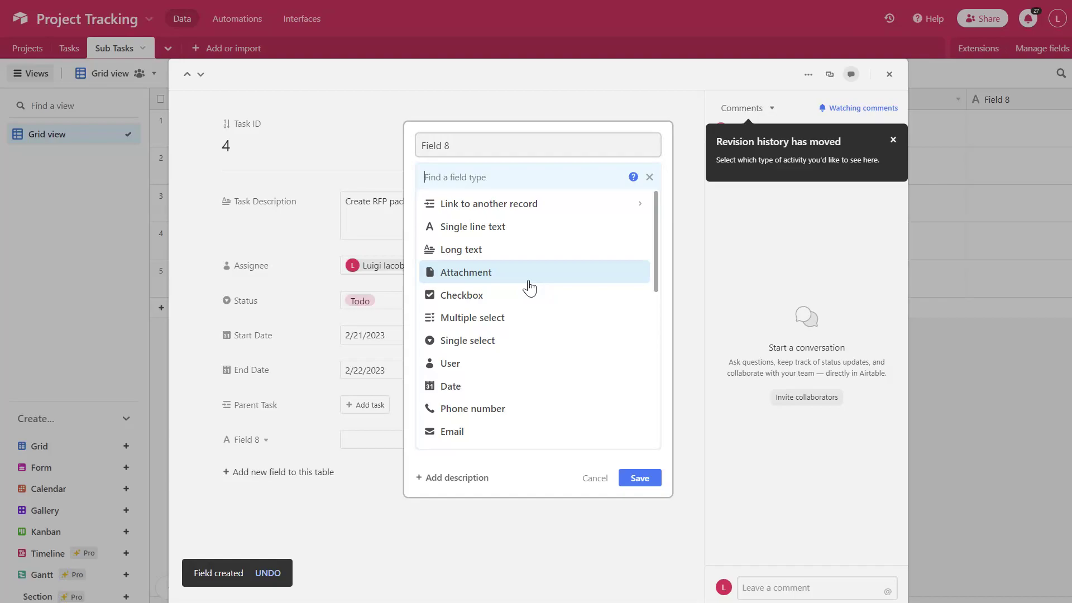
{"action": "type", "text": "Loo"}
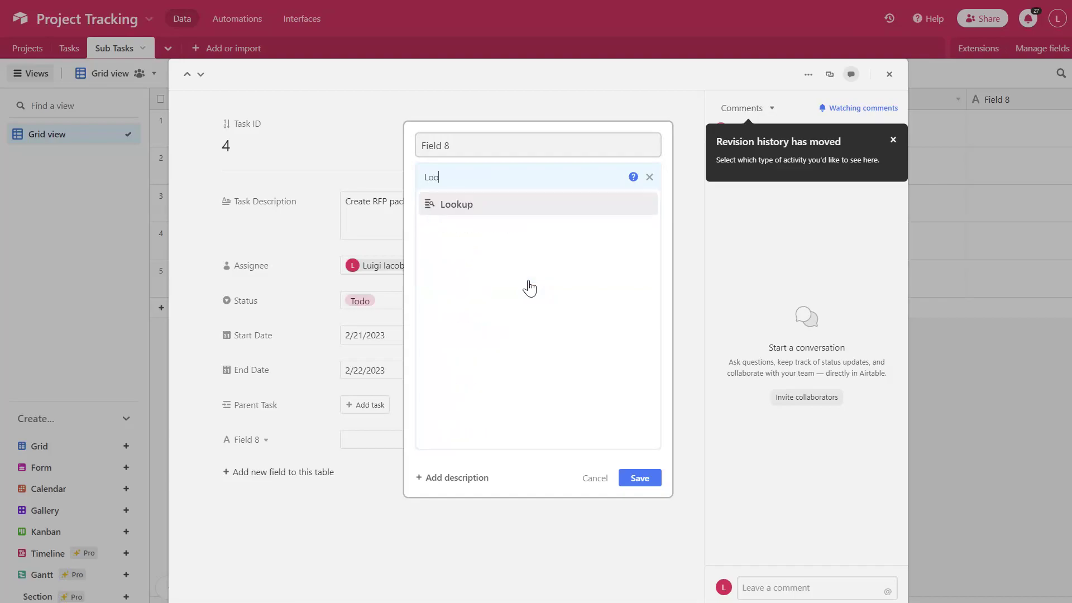
{"action": "left_click", "coordinate": [492, 206]}
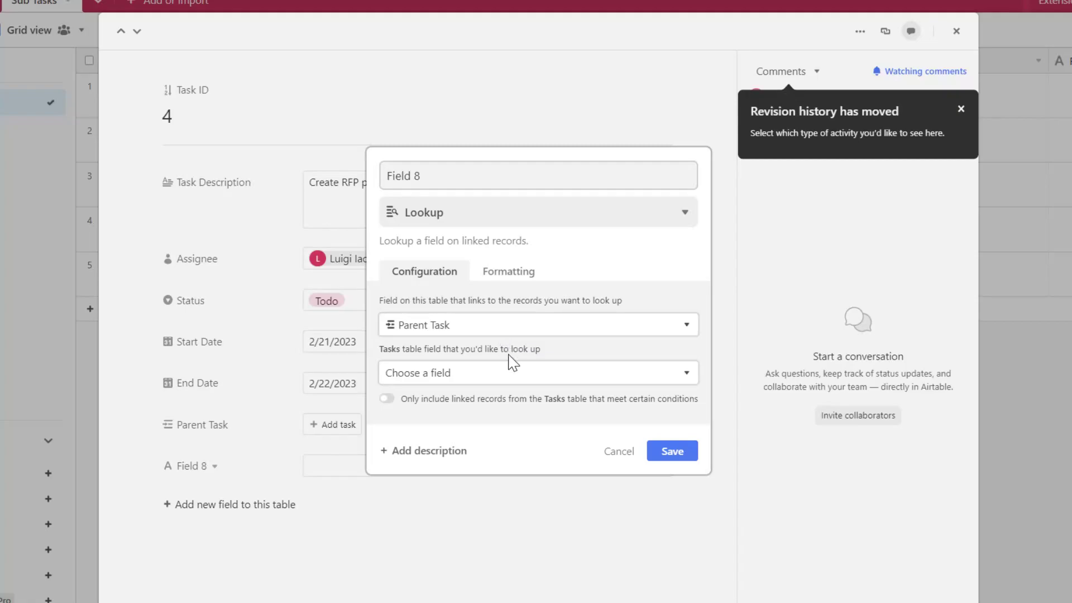
{"action": "left_click", "coordinate": [525, 384]}
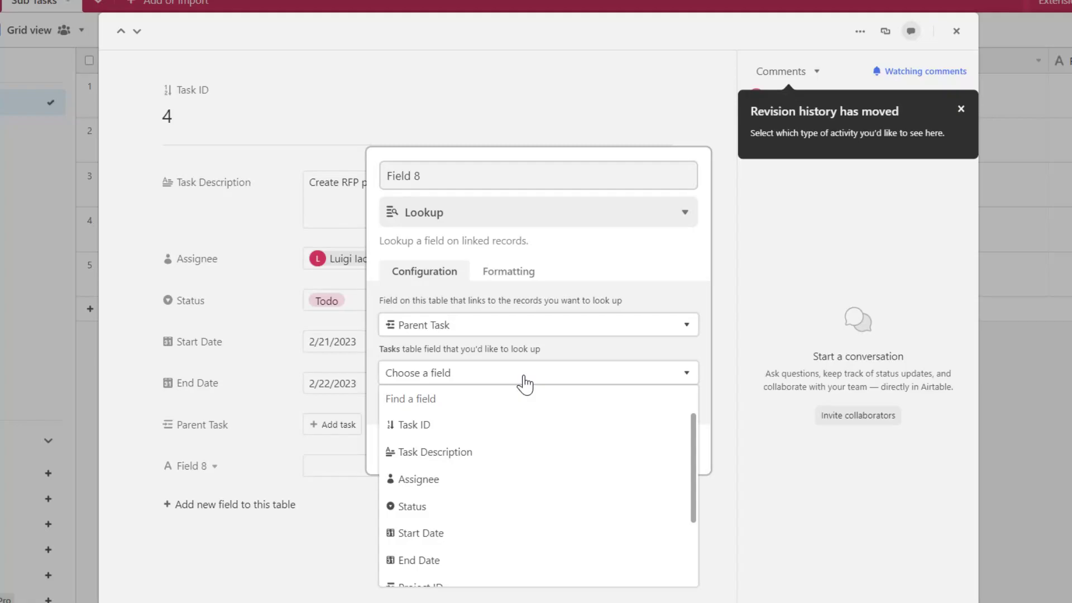
{"action": "left_click", "coordinate": [478, 461]}
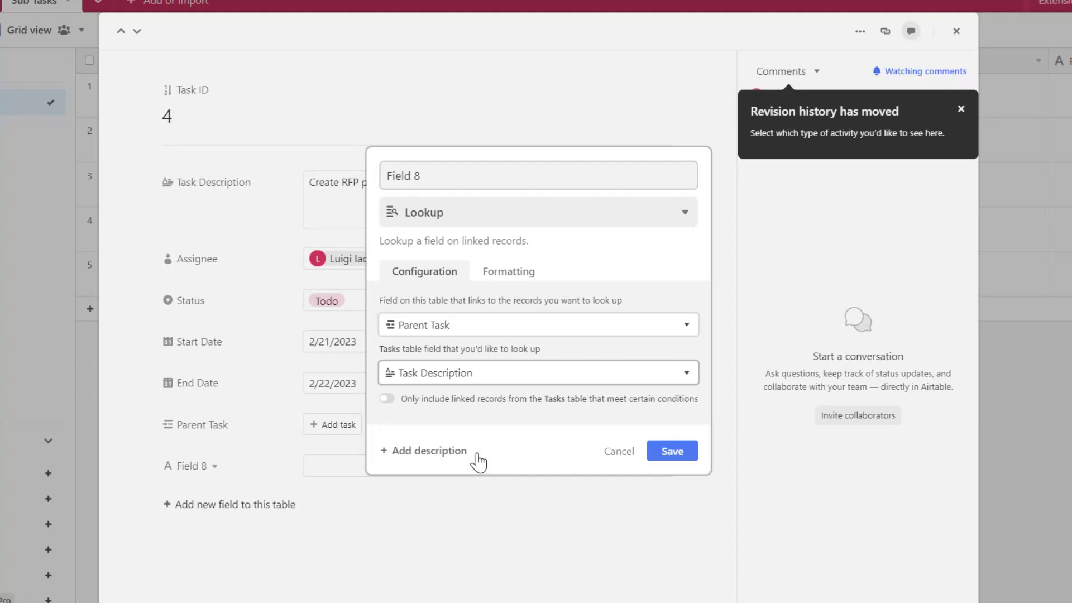
{"action": "left_click", "coordinate": [675, 454]}
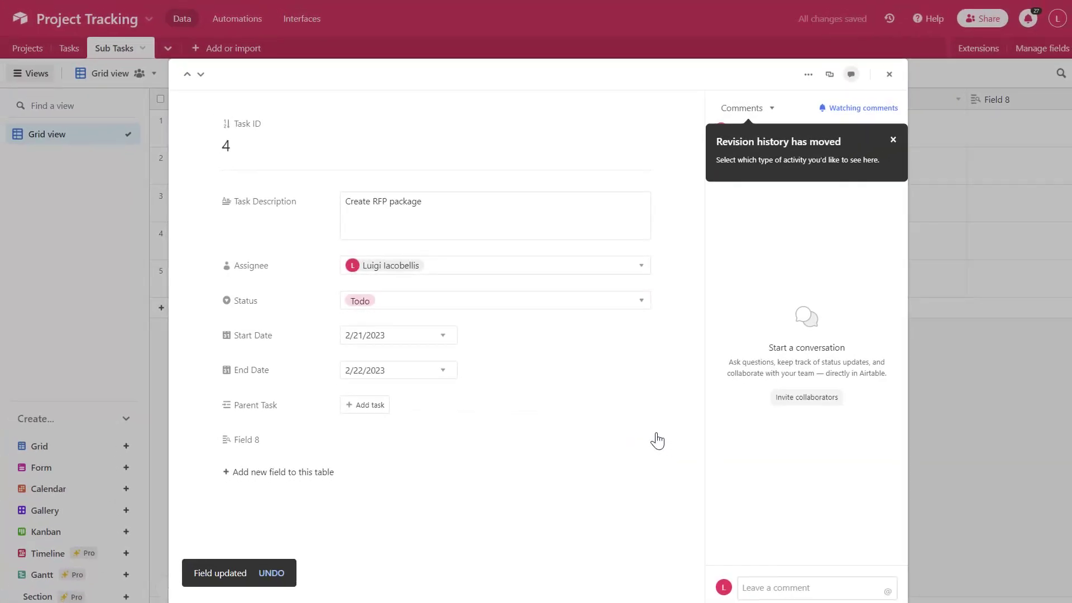
Link task 8, Launch RFP, as the parent task of Create RFP package and close the record.
{"action": "left_click", "coordinate": [381, 416]}
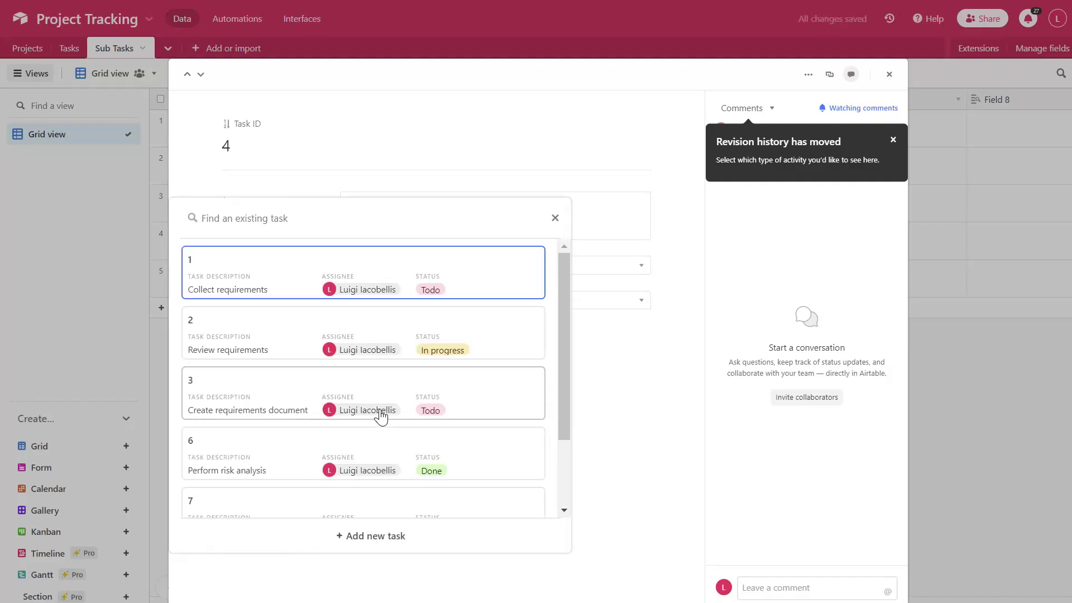
{"action": "scroll", "coordinate": [382, 416], "scroll_direction": "down", "scroll_amount": 2}
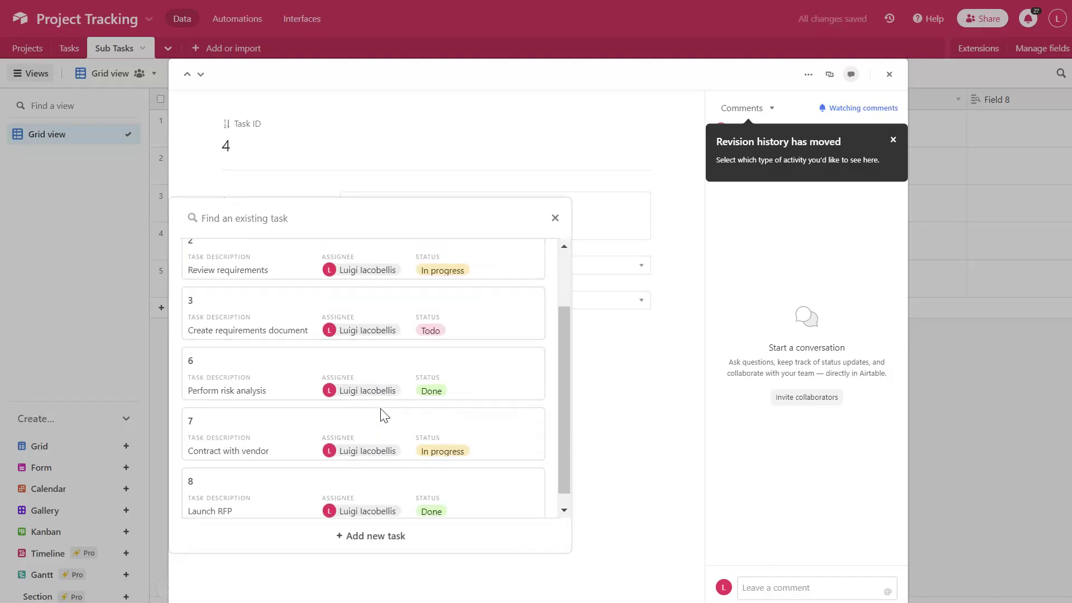
{"action": "left_click", "coordinate": [313, 490]}
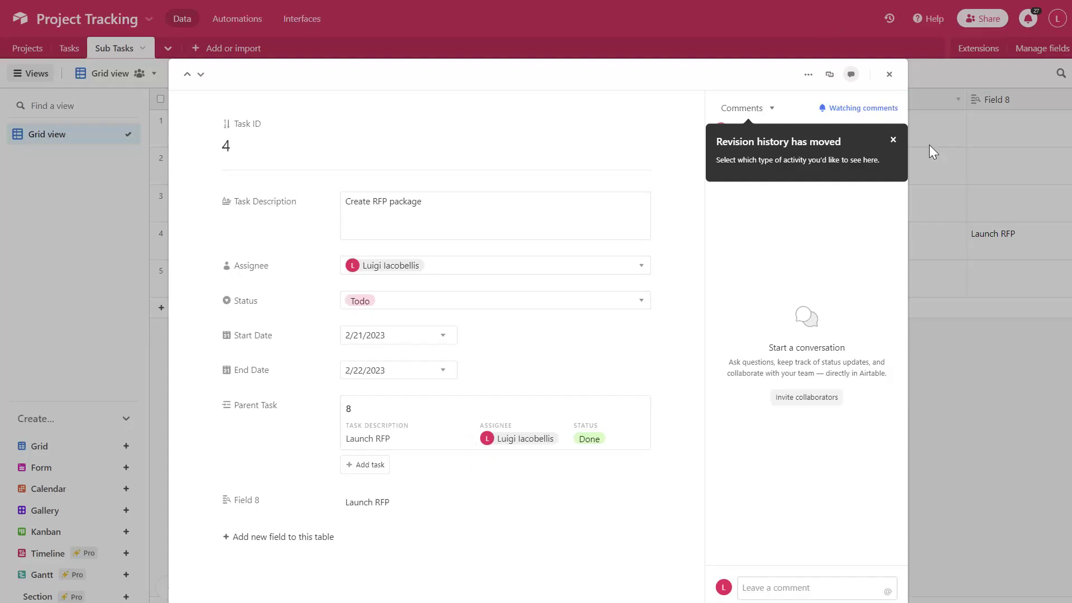
{"action": "left_click", "coordinate": [890, 76]}
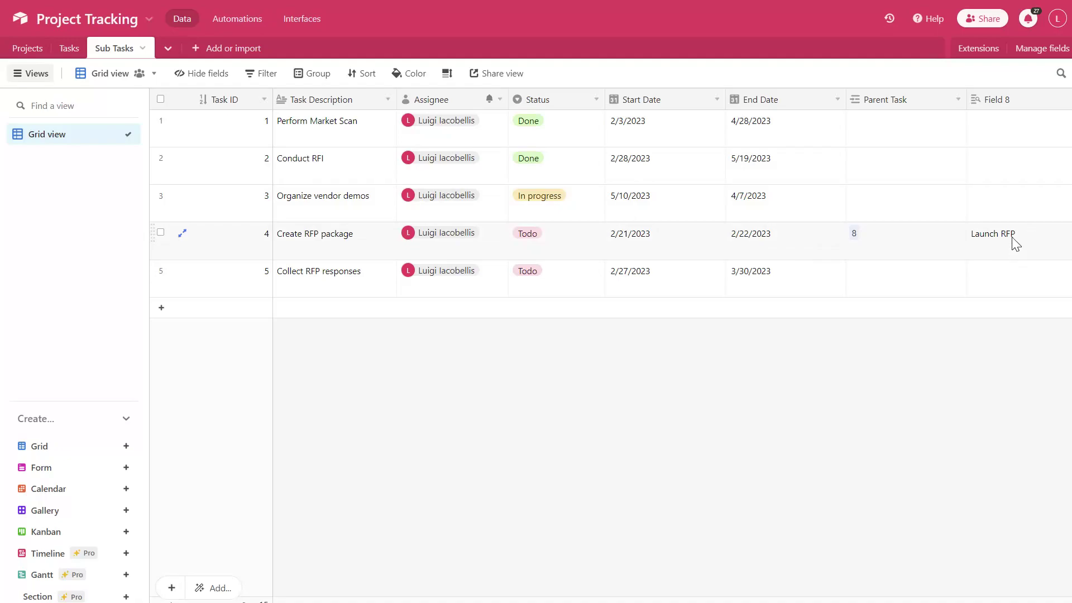
Rename the new lookup field in Sub Tasks to Parent Task Name.
{"action": "double_click", "coordinate": [1002, 106]}
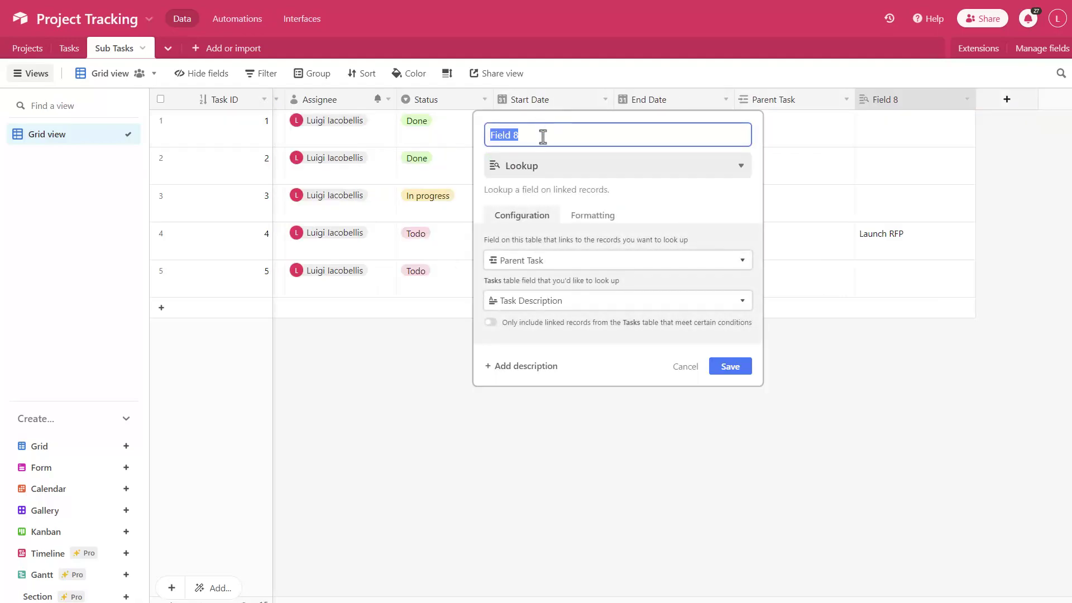
{"action": "type", "text": "Parent Task Name"}
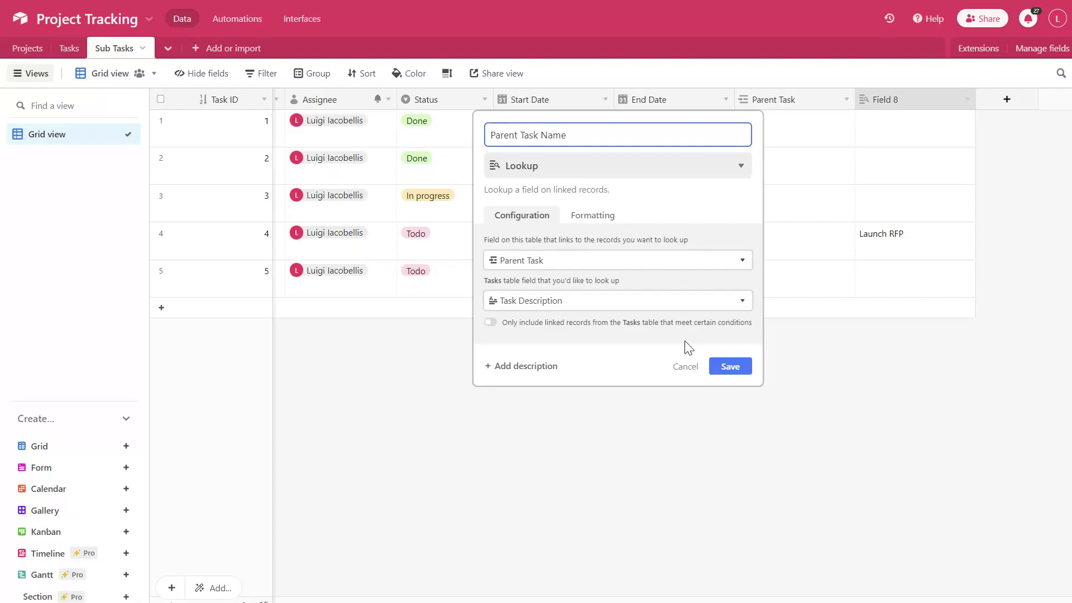
{"action": "left_click", "coordinate": [731, 369]}
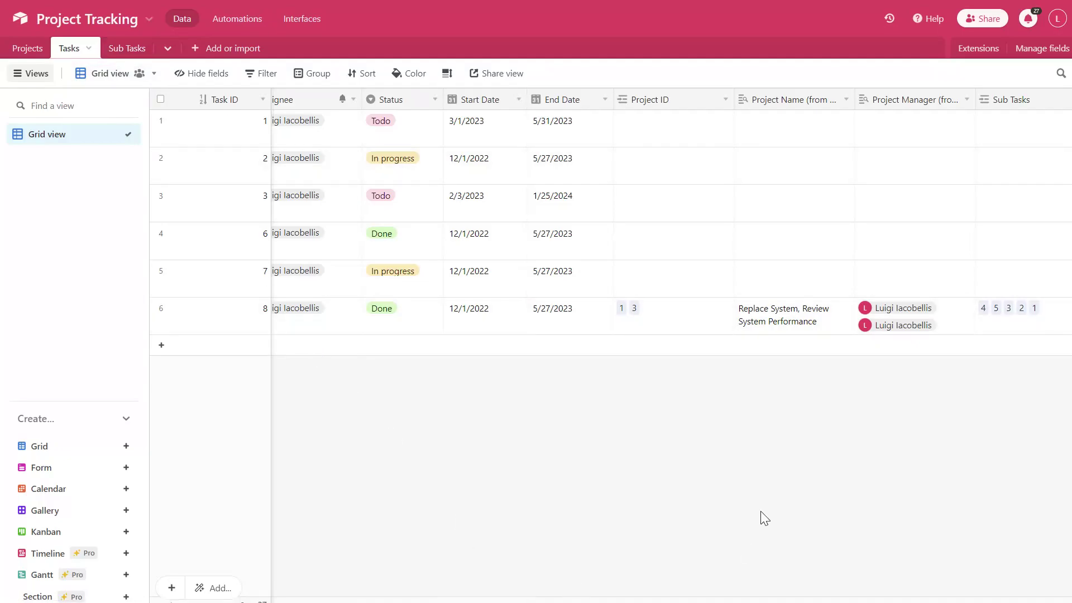
Add a Count field named Count of Subtasks to the Tasks table, counting the records linked in Sub Tasks.
{"action": "scroll", "coordinate": [910, 449], "scroll_direction": "right", "scroll_amount": 3}
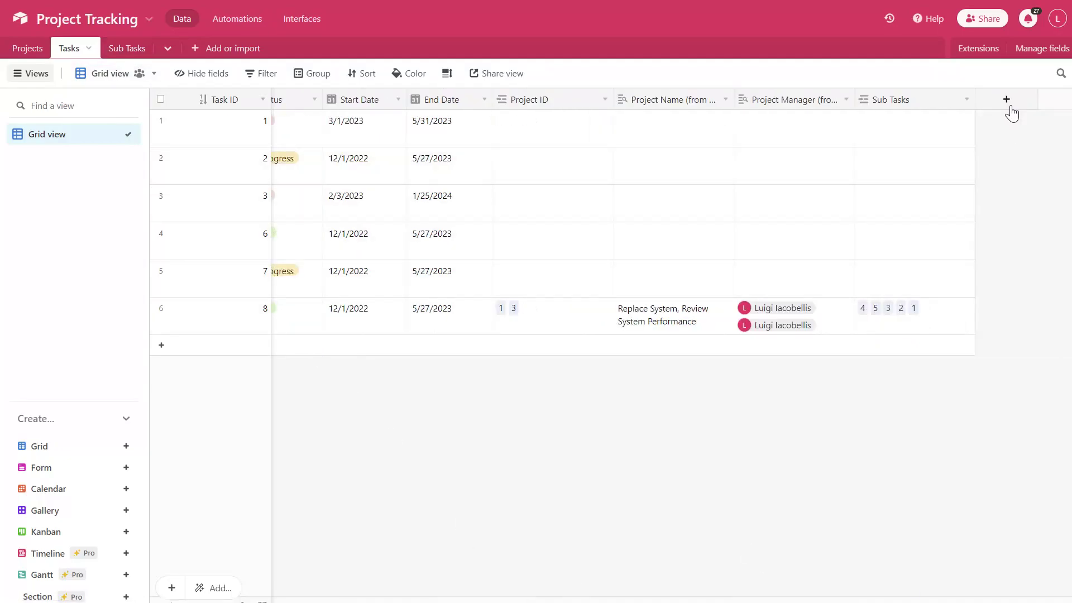
{"action": "left_click", "coordinate": [1006, 99]}
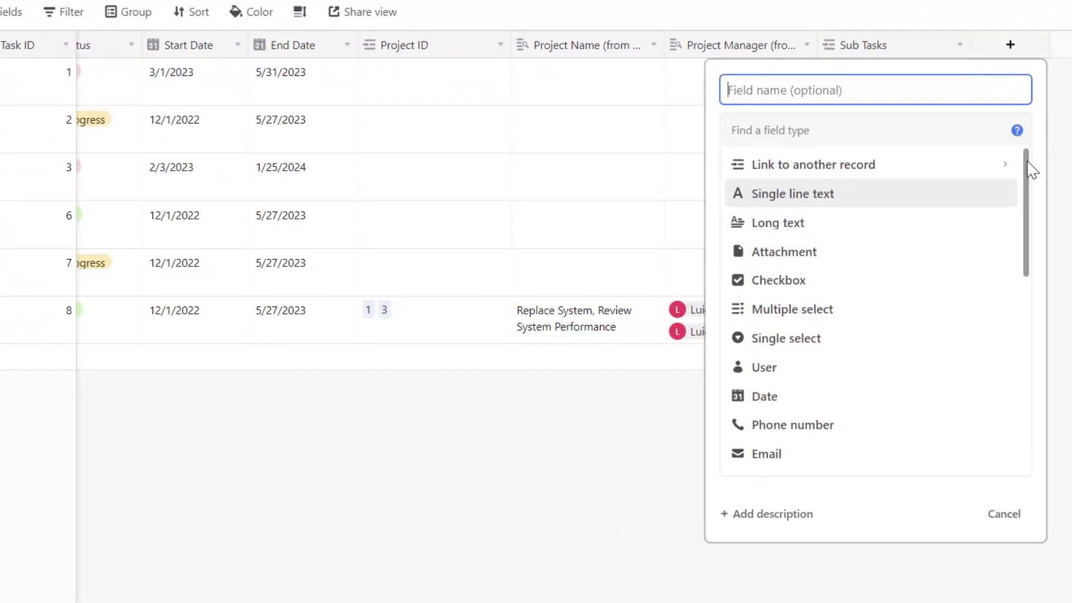
{"action": "left_click_drag", "start_coordinate": [1031, 167], "coordinate": [1010, 343]}
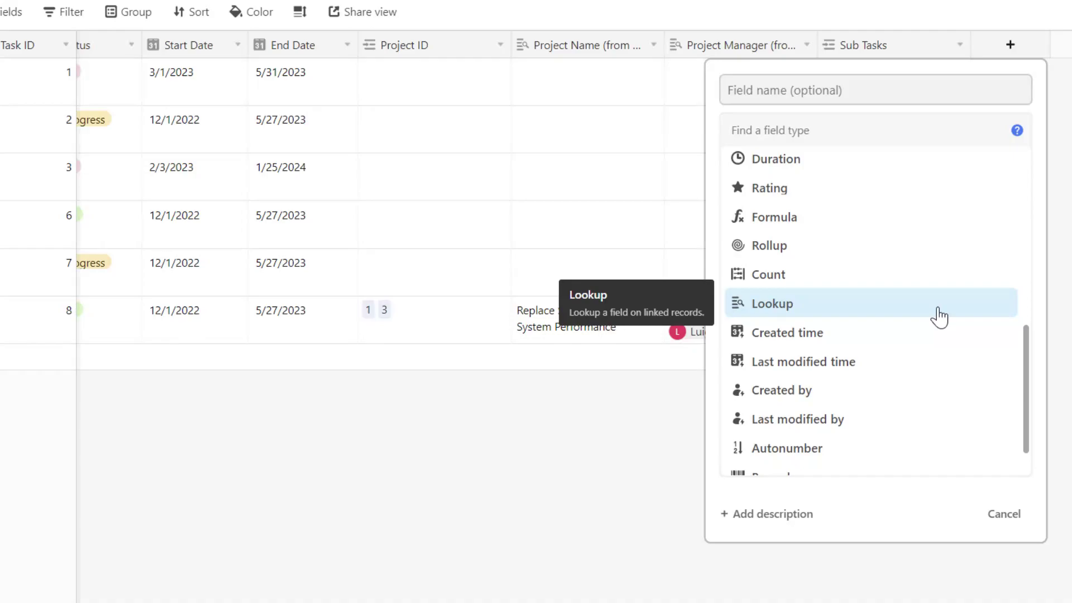
{"action": "left_click", "coordinate": [869, 285]}
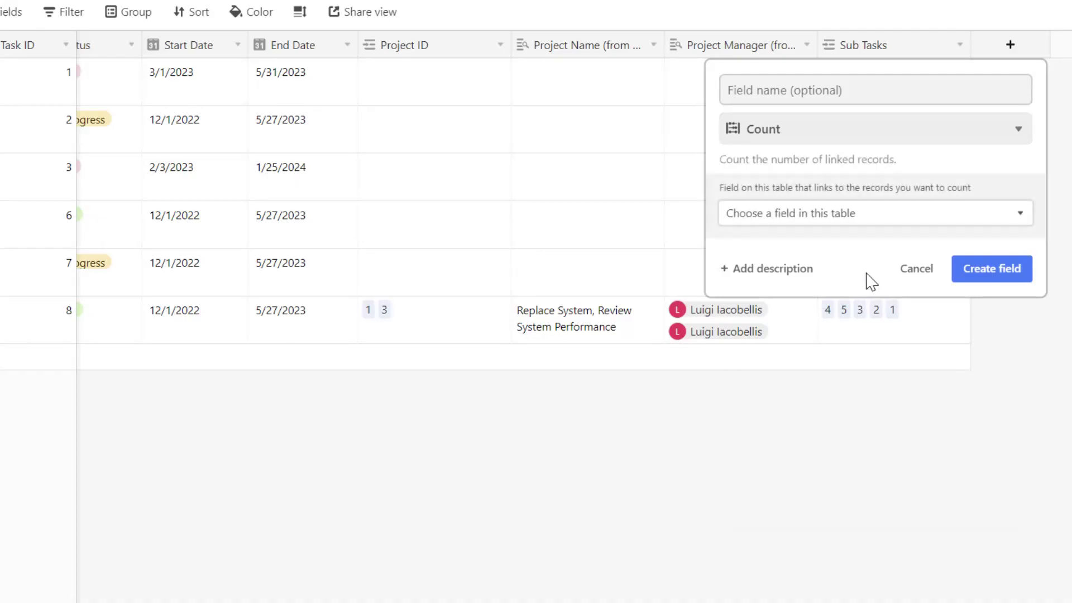
{"action": "left_click", "coordinate": [828, 95]}
{"action": "type", "text": "Co"}
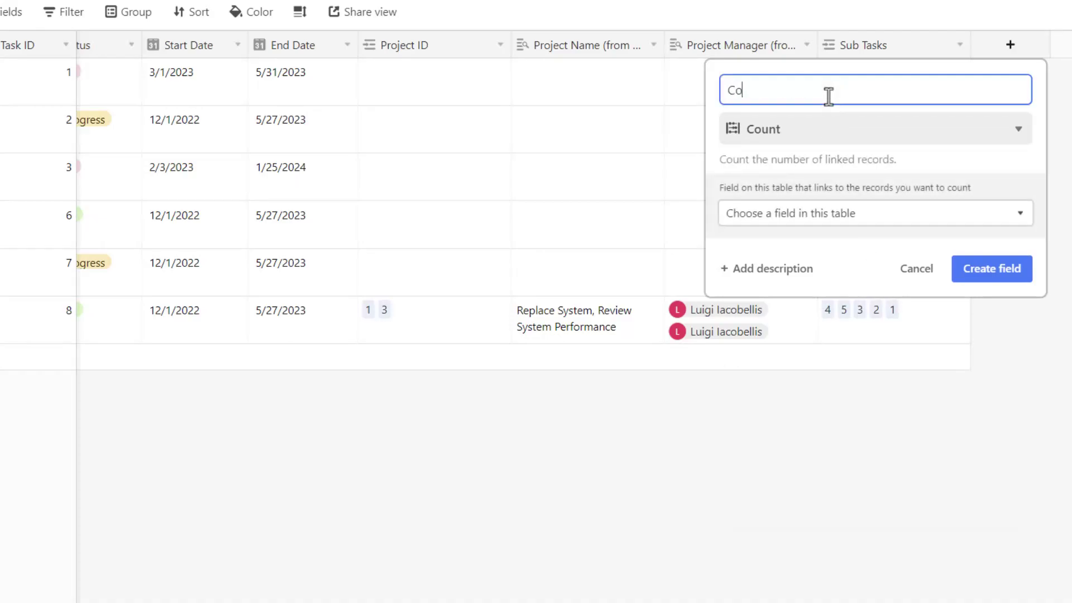
{"action": "type", "text": "unt of Subtasks"}
{"action": "left_click", "coordinate": [1018, 220]}
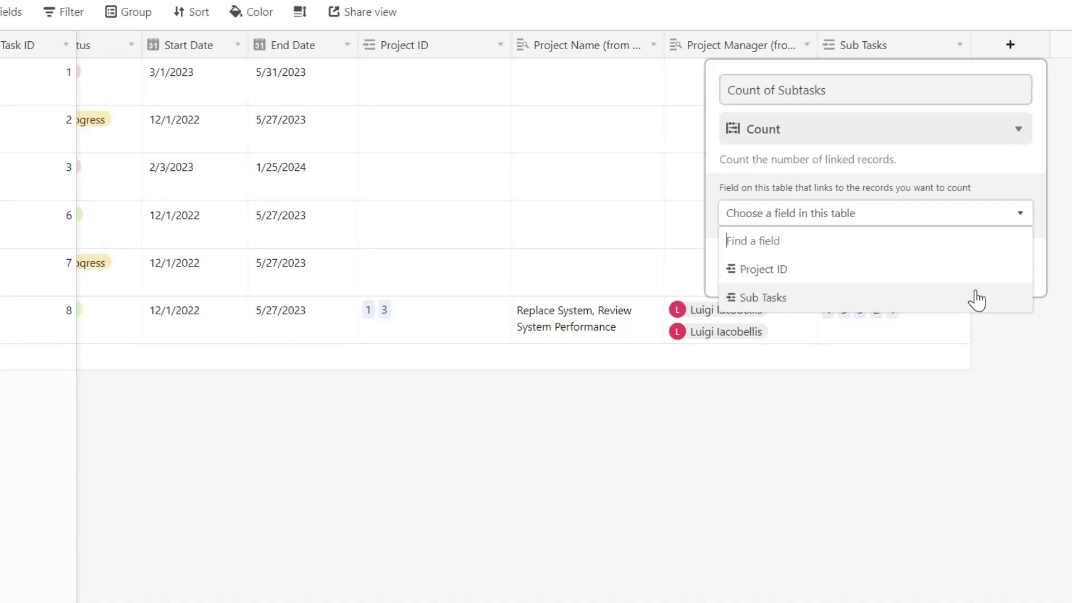
{"action": "left_click", "coordinate": [977, 298]}
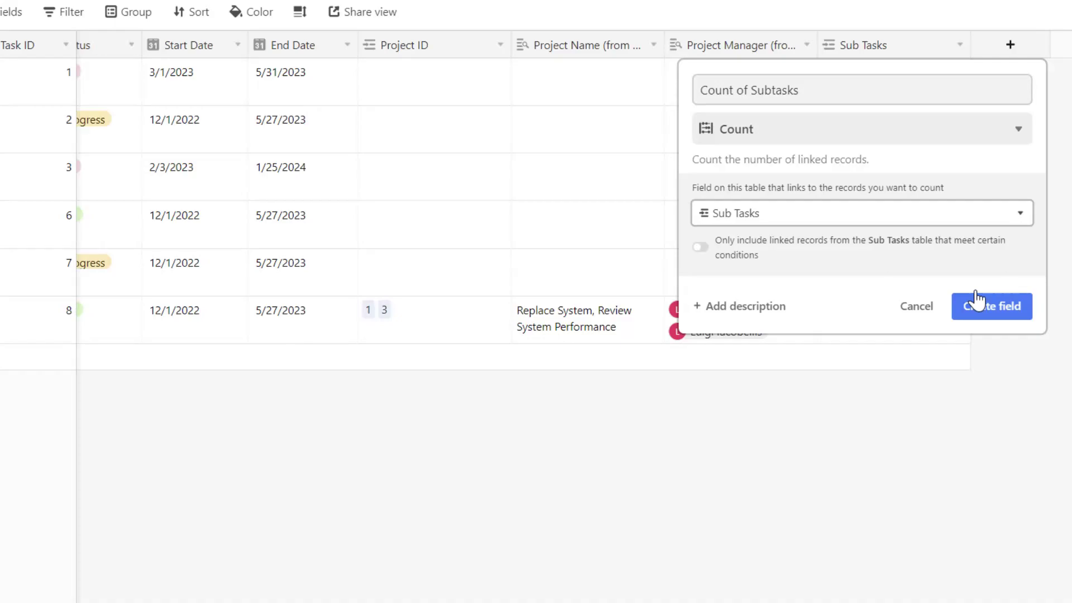
{"action": "left_click", "coordinate": [986, 309]}
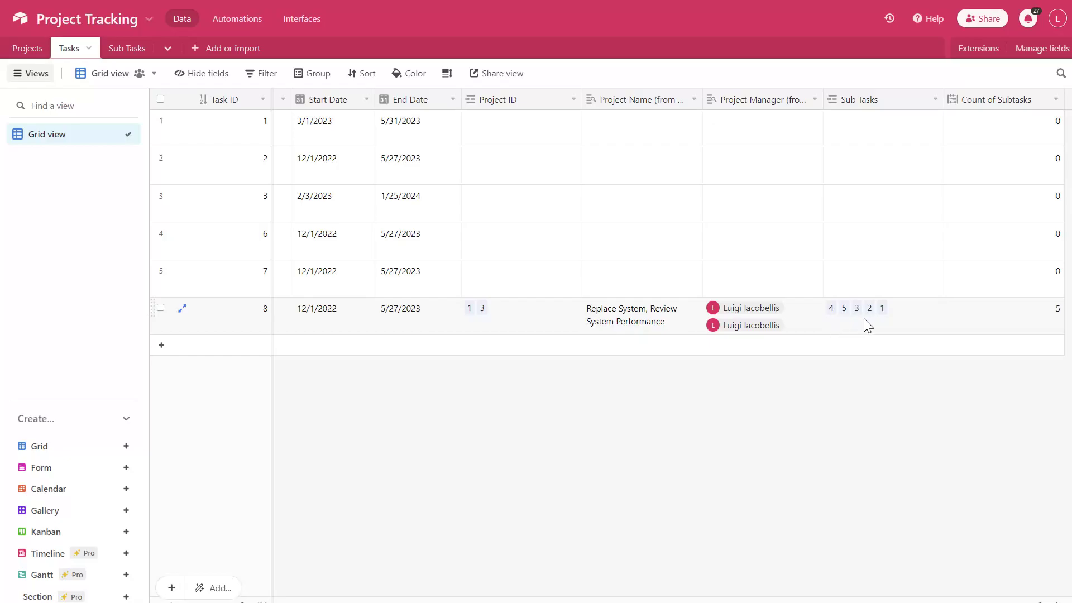
Open the Sub Tasks table.
{"action": "left_click", "coordinate": [129, 56]}
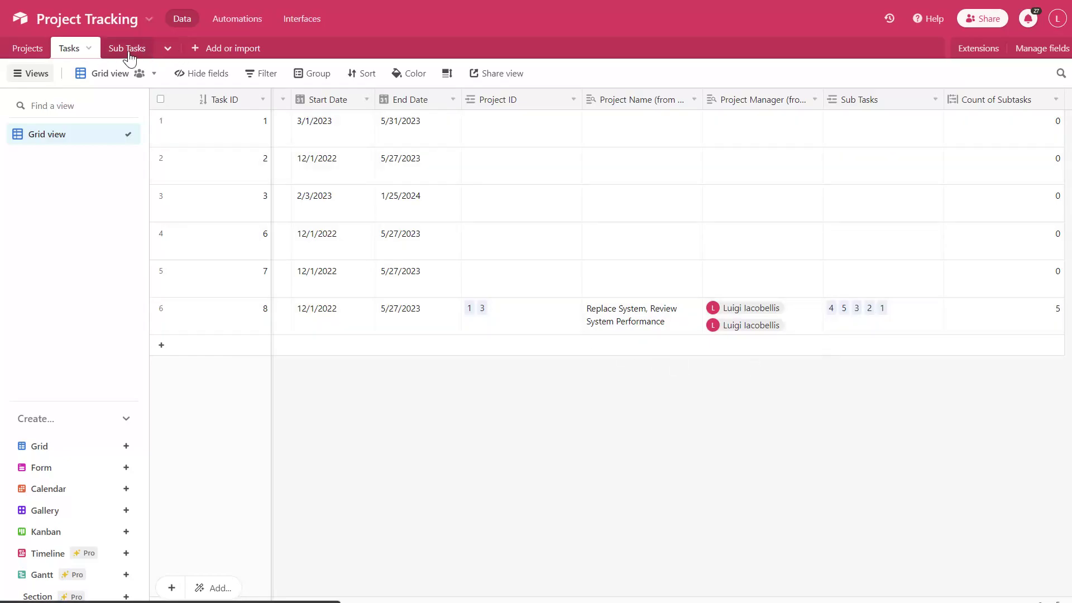